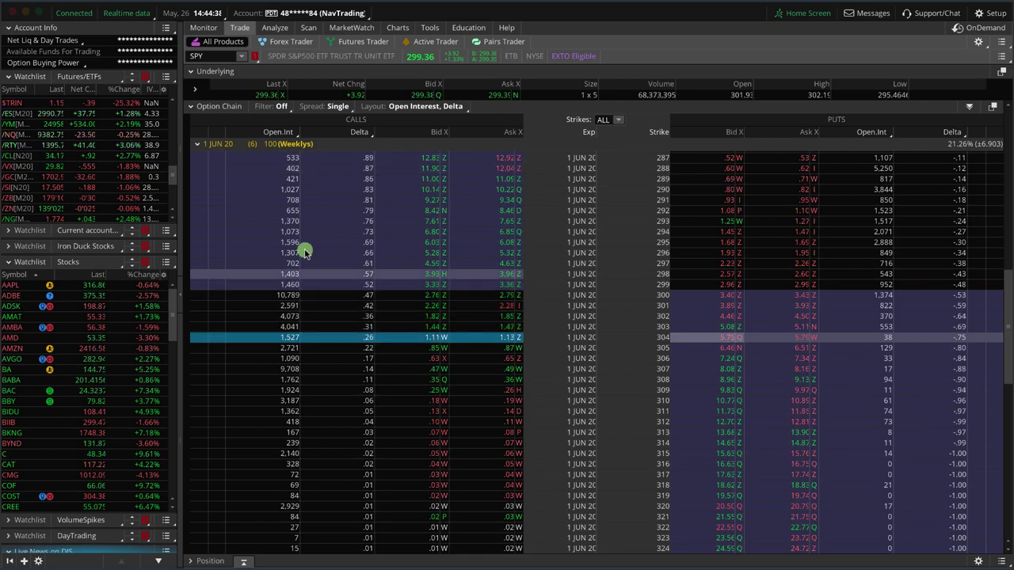
# - Collapse the 1 JUN 20 (Weeklys) strikes so the SPY chain shows expirations from 26 MAY 20 onward
pyautogui.click(230, 145)
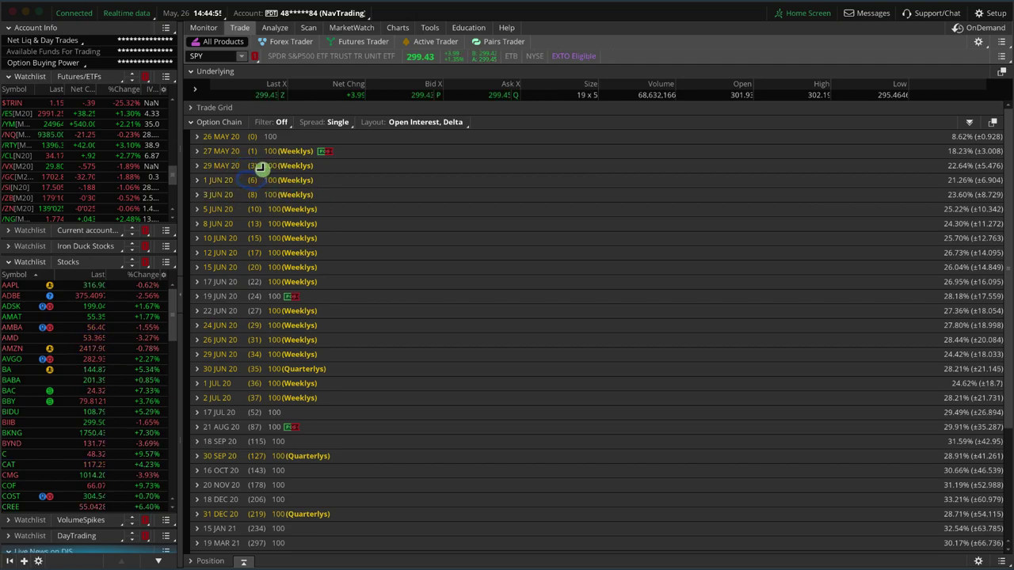
# - Expand 29 MAY 20 and stage a buy Double Diagonal from the SPY 302 call
pyautogui.click(197, 166)
pyautogui.scroll(-10, 412, 366)
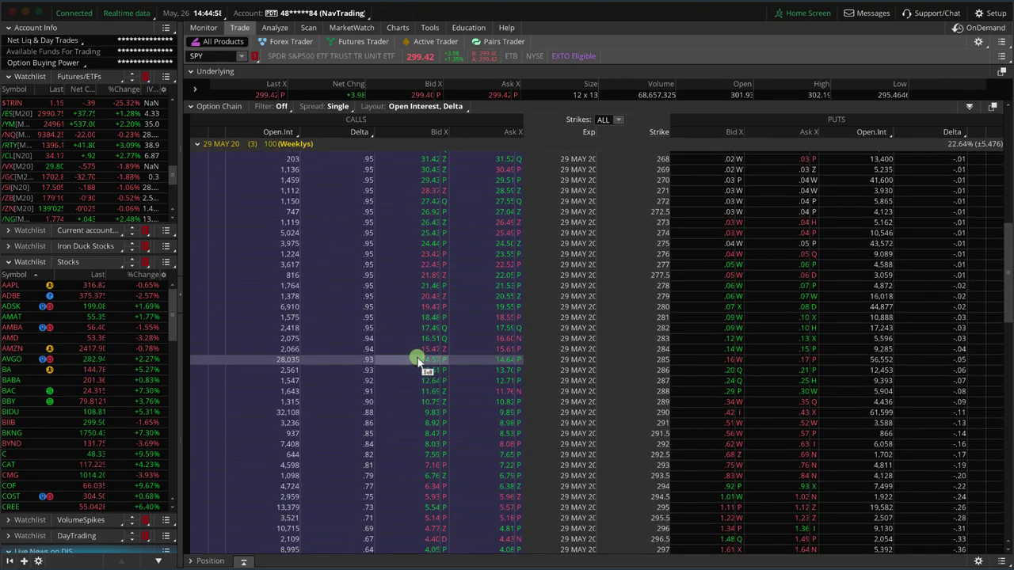
pyautogui.scroll(-7, 418, 361)
pyautogui.click(418, 357)
pyautogui.scroll(-5, 412, 317)
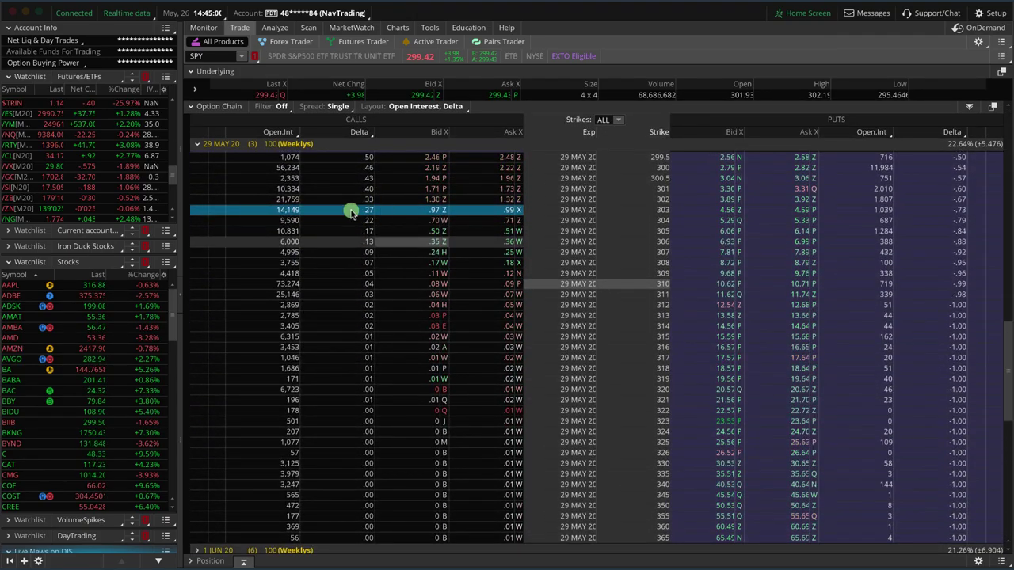
pyautogui.scroll(1, 372, 229)
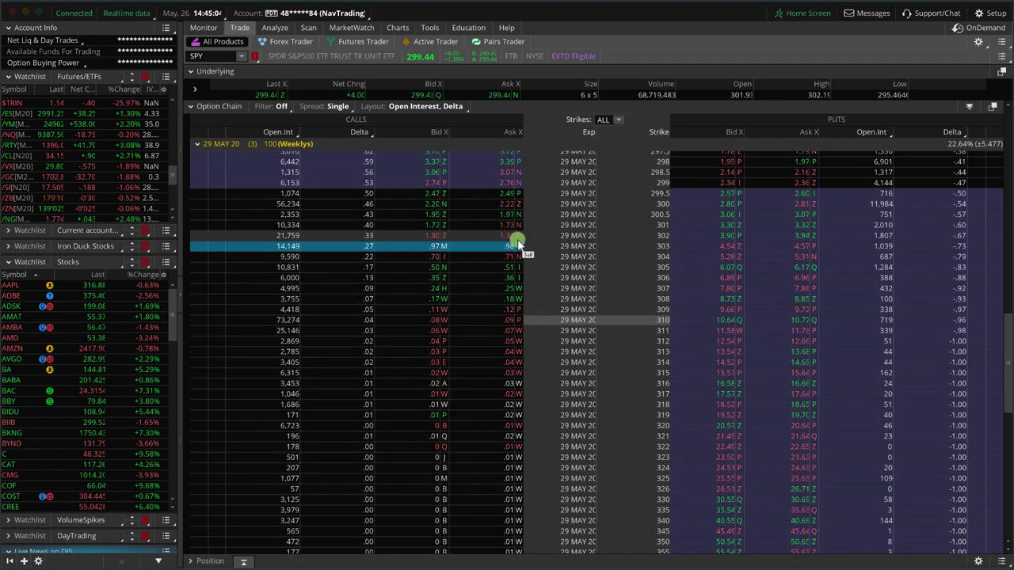
pyautogui.rightClick(423, 237)
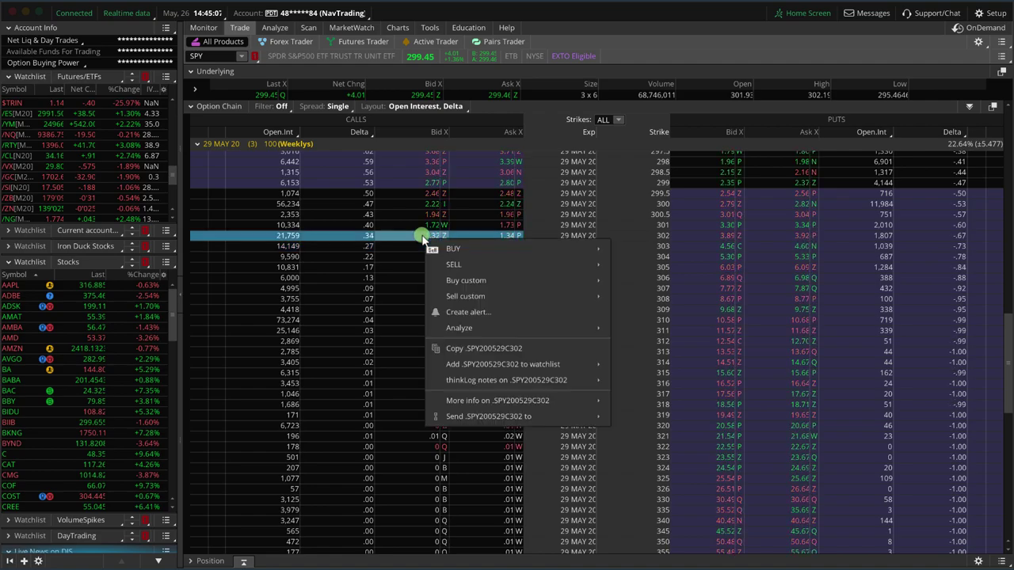
pyautogui.moveTo(500, 245)
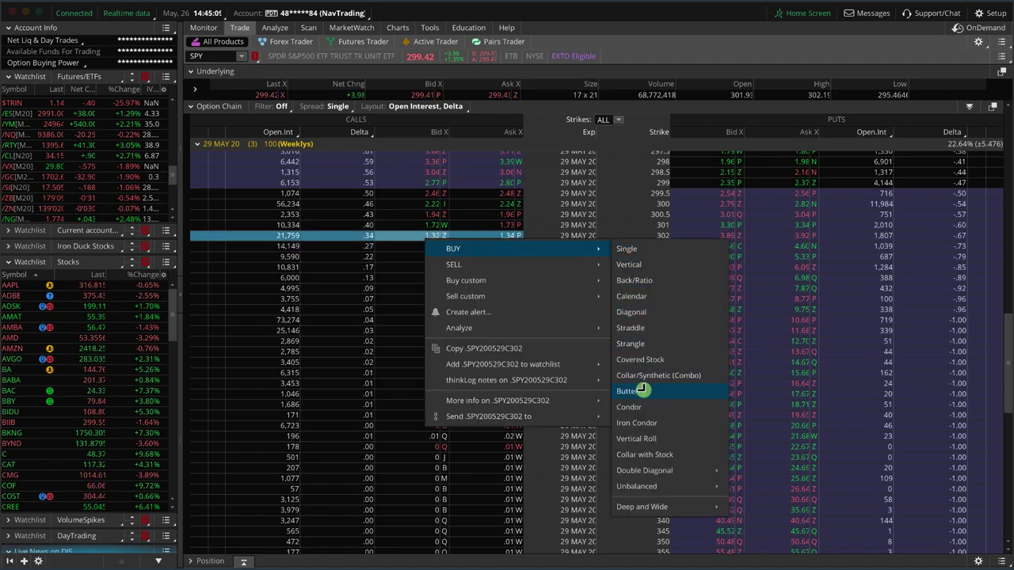
pyautogui.moveTo(658, 470)
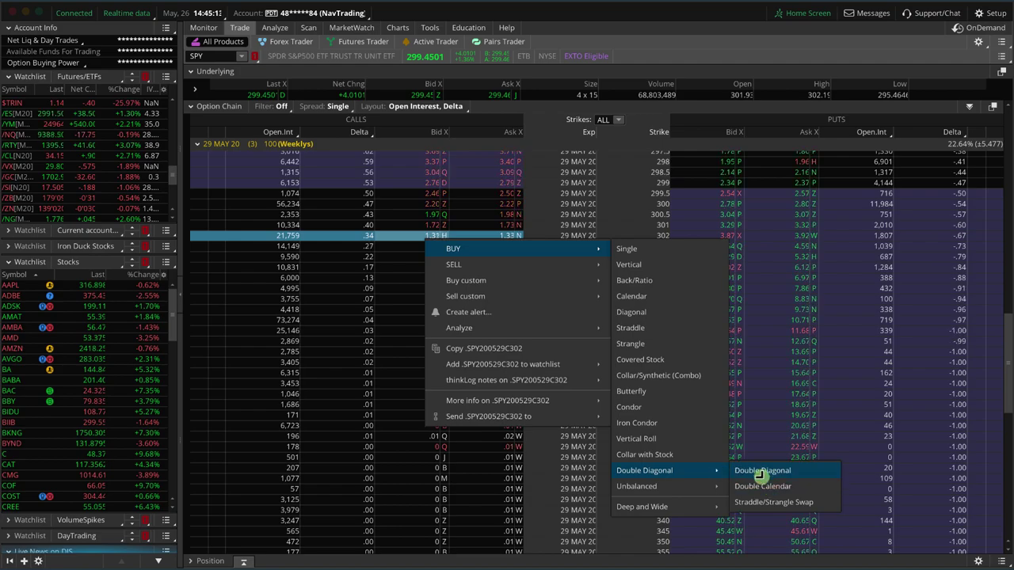
pyautogui.click(761, 487)
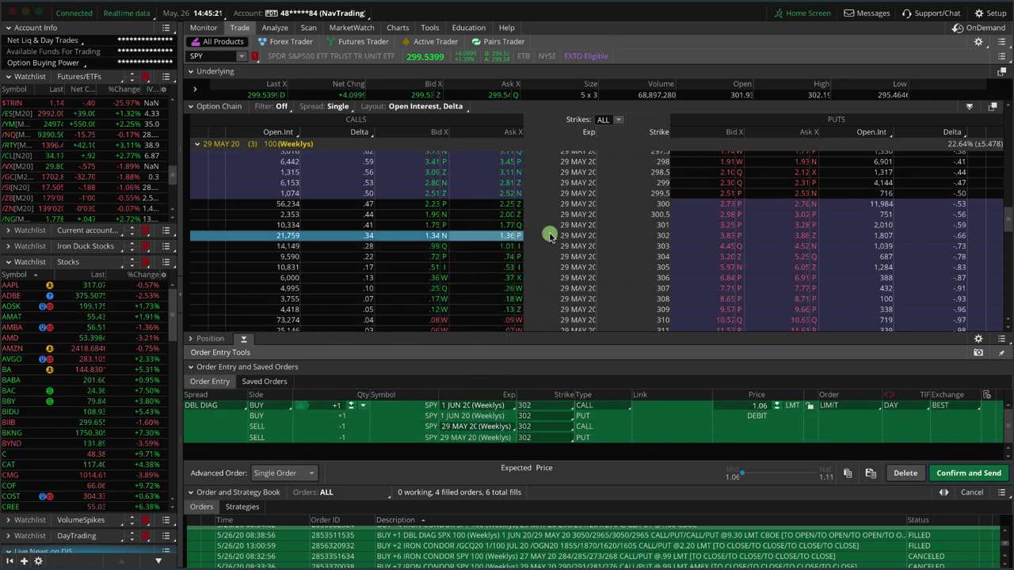
# - Move the 1 JUN 20 and 29 MAY 20 put legs to 297 and analyze the order
pyautogui.scroll(2, 614, 235)
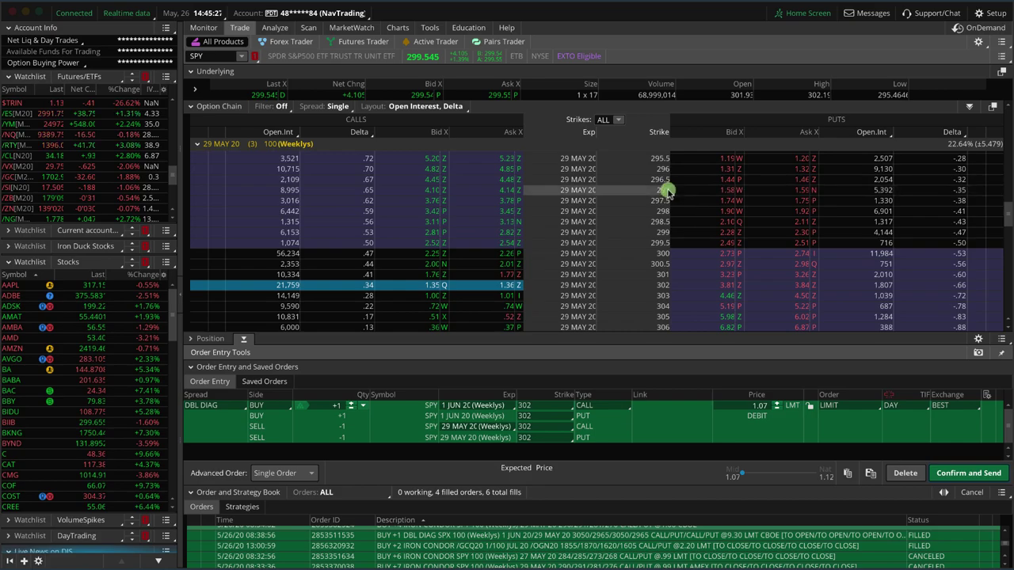
pyautogui.click(549, 417)
pyautogui.scroll(2, 569, 434)
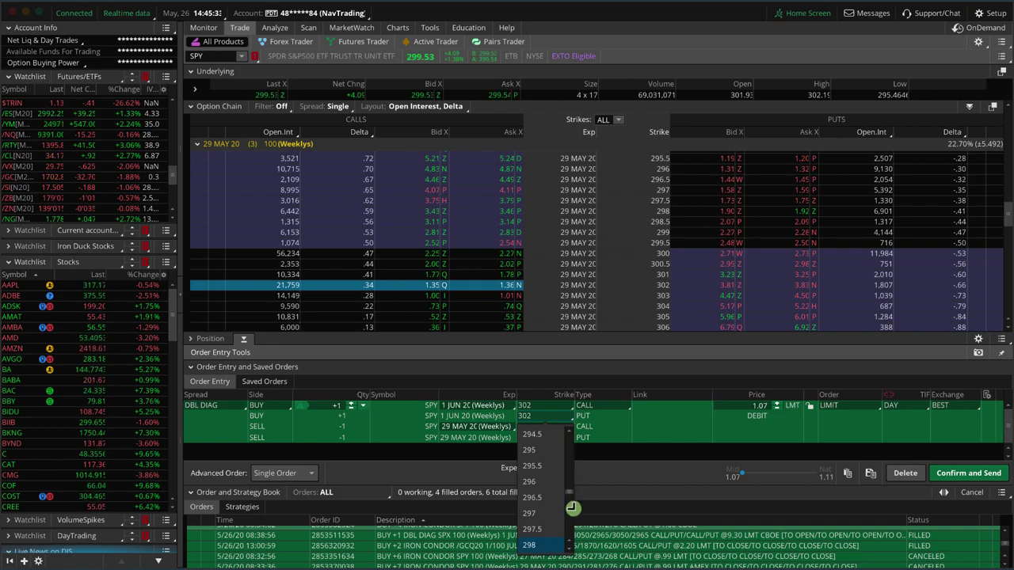
pyautogui.click(548, 512)
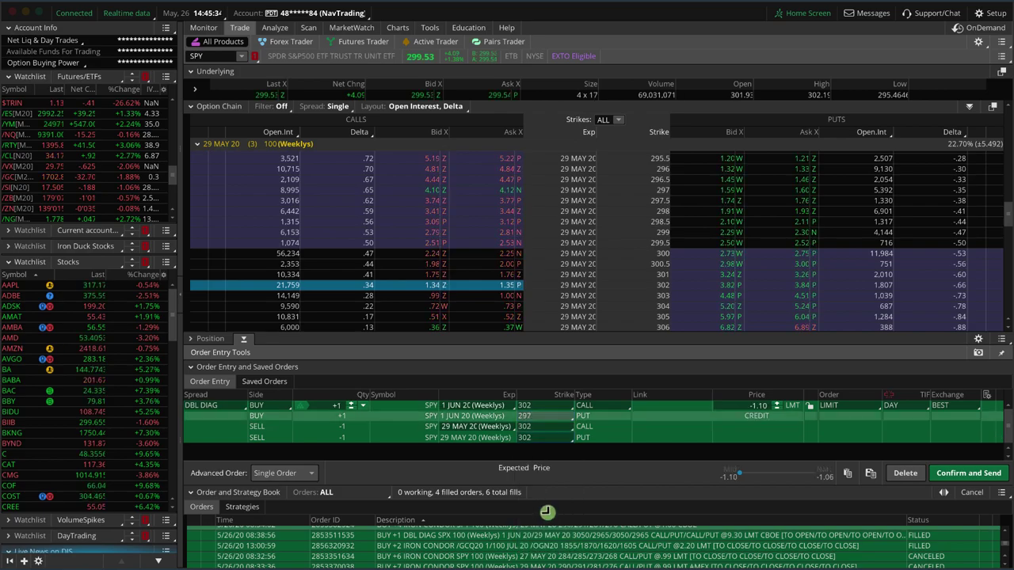
pyautogui.click(544, 440)
pyautogui.scroll(3, 563, 491)
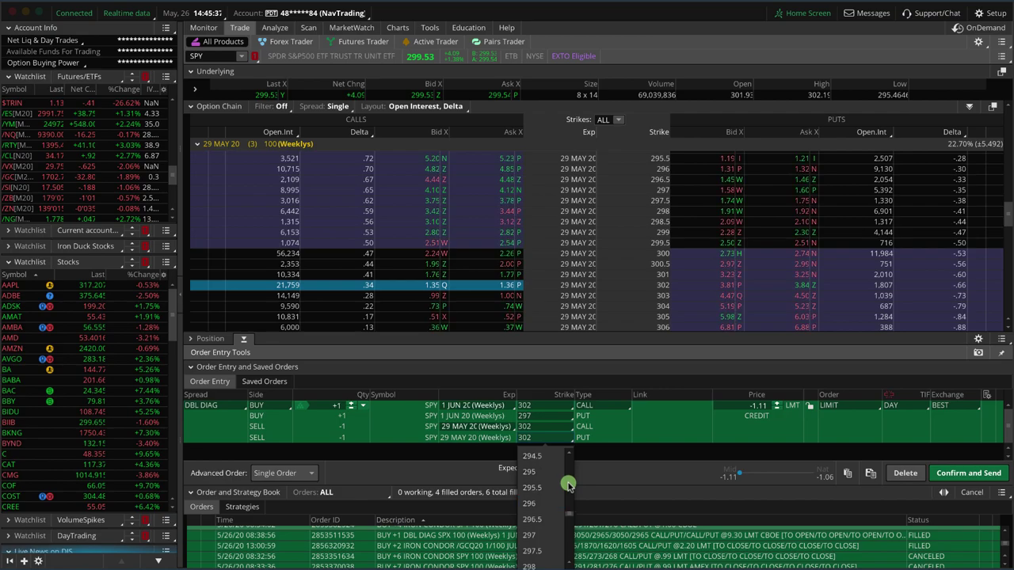
pyautogui.click(543, 535)
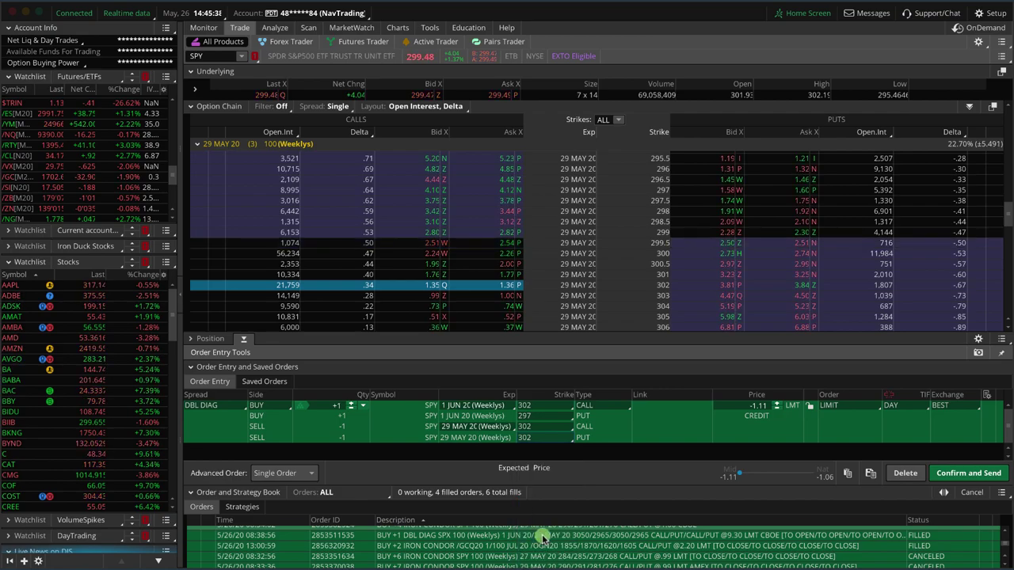
pyautogui.rightClick(642, 424)
pyautogui.click(667, 526)
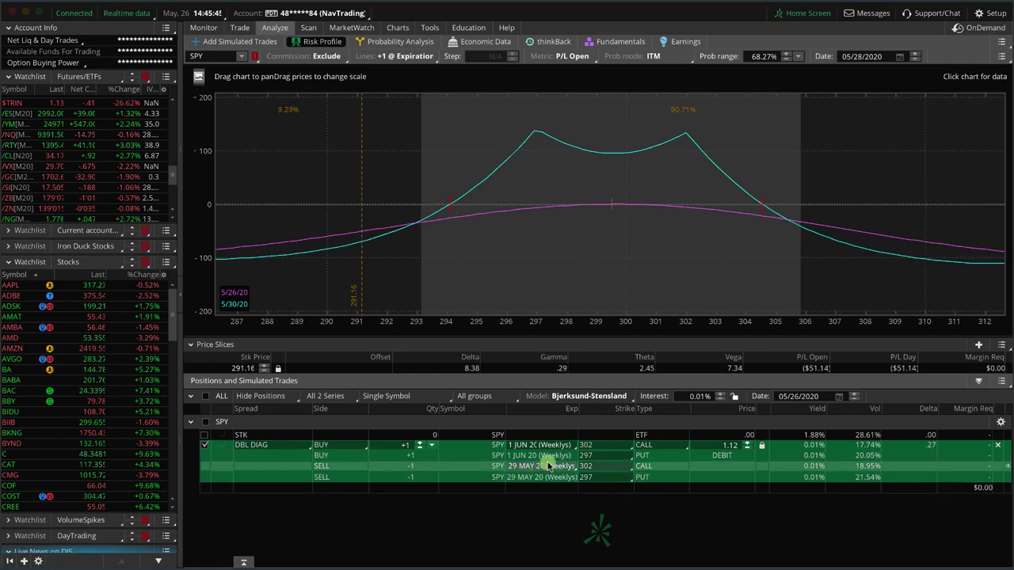
# - Adjust the risk profile graph, then return to the Trade tab's SPY option chain
pyautogui.moveTo(481, 485)
pyautogui.mouseDown()
pyautogui.moveTo(551, 485)
pyautogui.moveTo(556, 467)
pyautogui.moveTo(413, 465)
pyautogui.moveTo(420, 485)
pyautogui.moveTo(432, 465)
pyautogui.mouseUp()
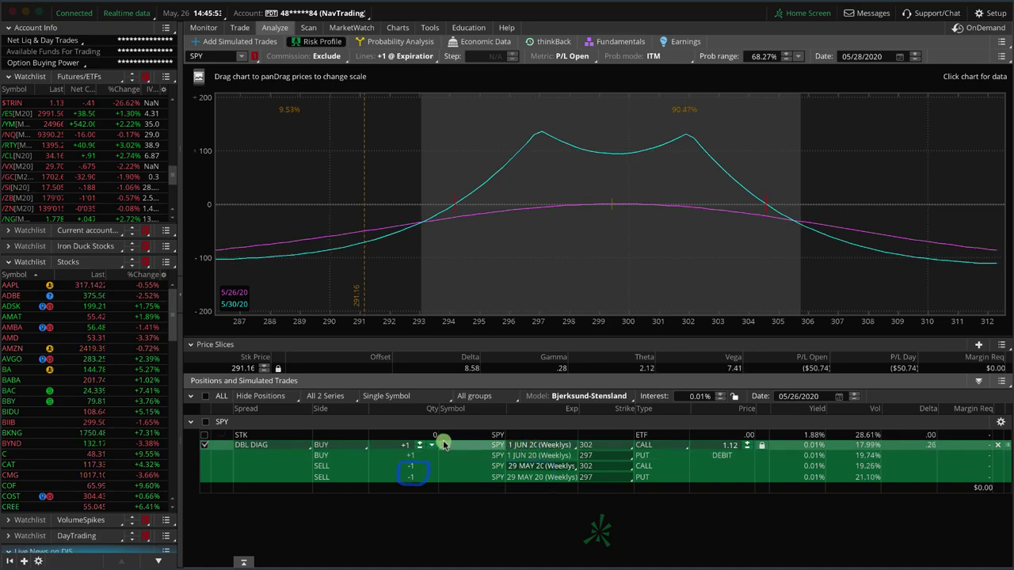
pyautogui.click(415, 446)
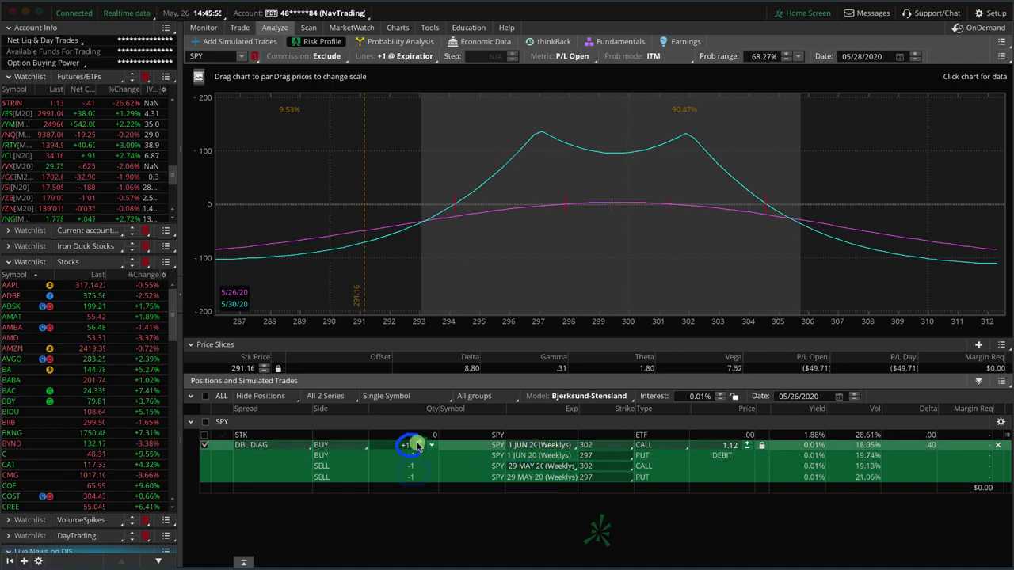
pyautogui.moveTo(602, 437)
pyautogui.mouseDown()
pyautogui.moveTo(576, 441)
pyautogui.moveTo(634, 455)
pyautogui.moveTo(579, 442)
pyautogui.moveTo(648, 473)
pyautogui.moveTo(607, 482)
pyautogui.moveTo(641, 457)
pyautogui.moveTo(565, 453)
pyautogui.mouseUp()
pyautogui.moveTo(636, 461); pyautogui.dragTo(642, 448)
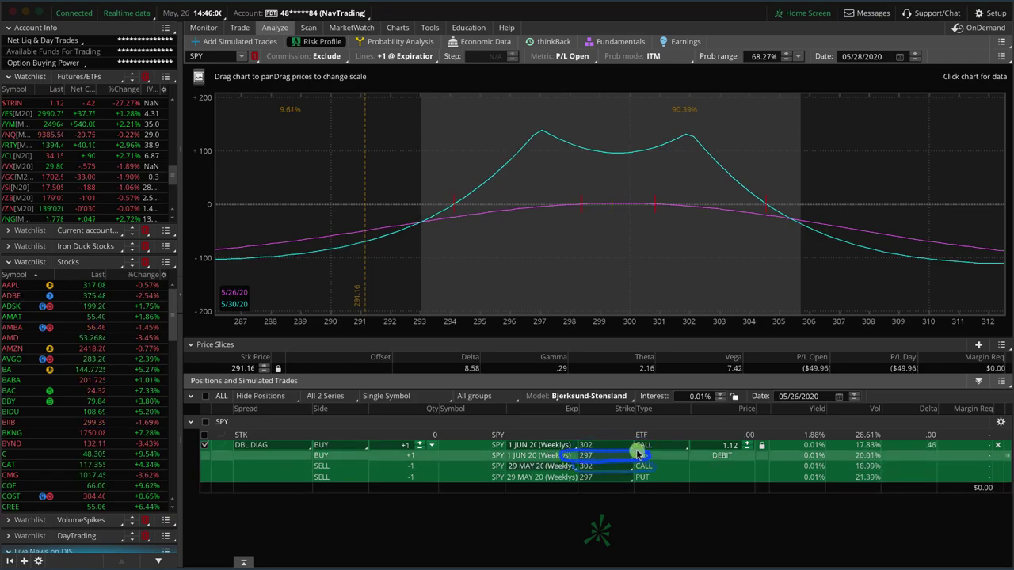
pyautogui.moveTo(580, 475)
pyautogui.mouseDown()
pyautogui.moveTo(660, 482)
pyautogui.moveTo(648, 483)
pyautogui.mouseUp()
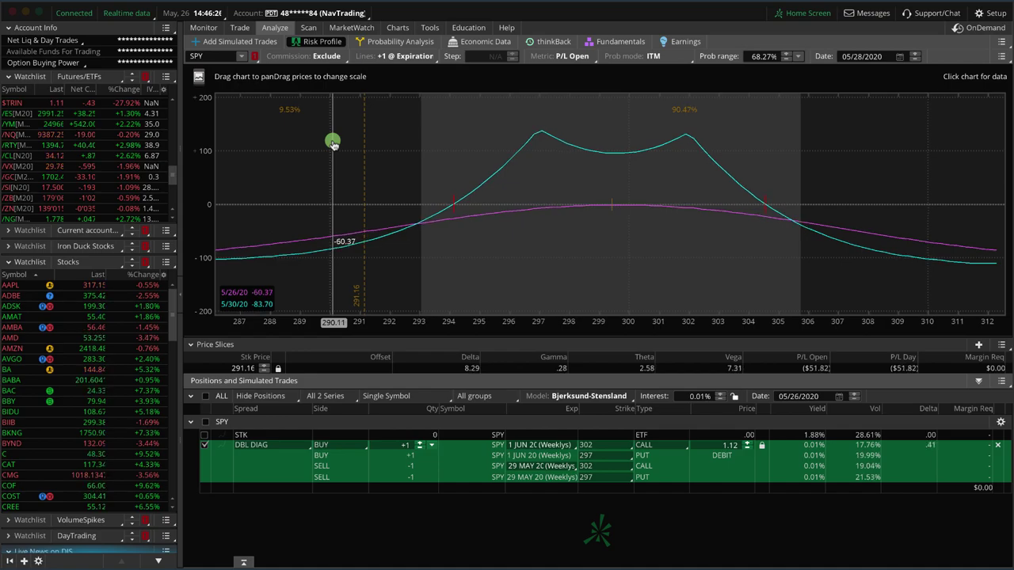
pyautogui.click(239, 27)
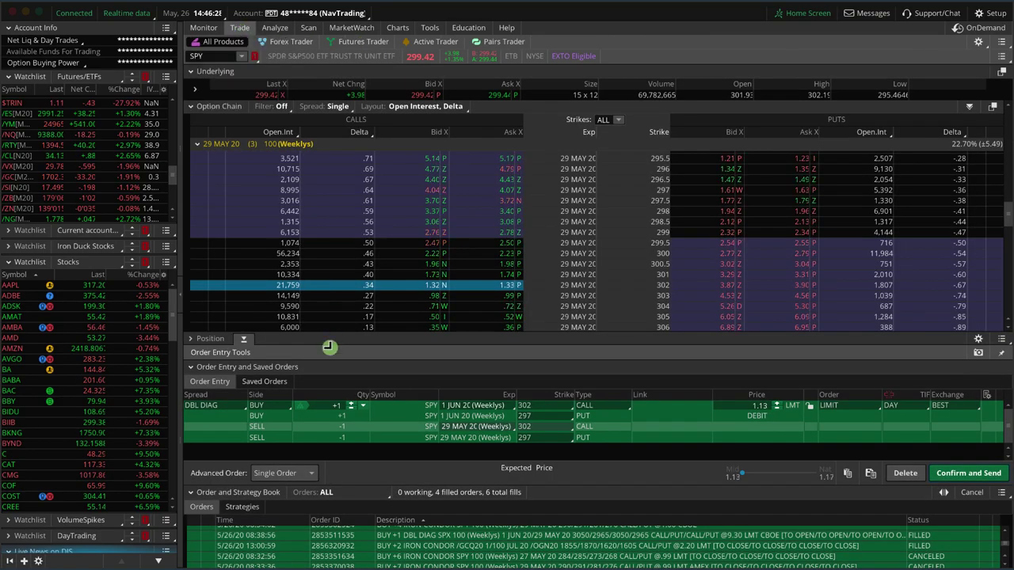
# - Hide Order Entry Tools and stage a new buy Double Diagonal from the 29 MAY 20 302 call
pyautogui.click(243, 339)
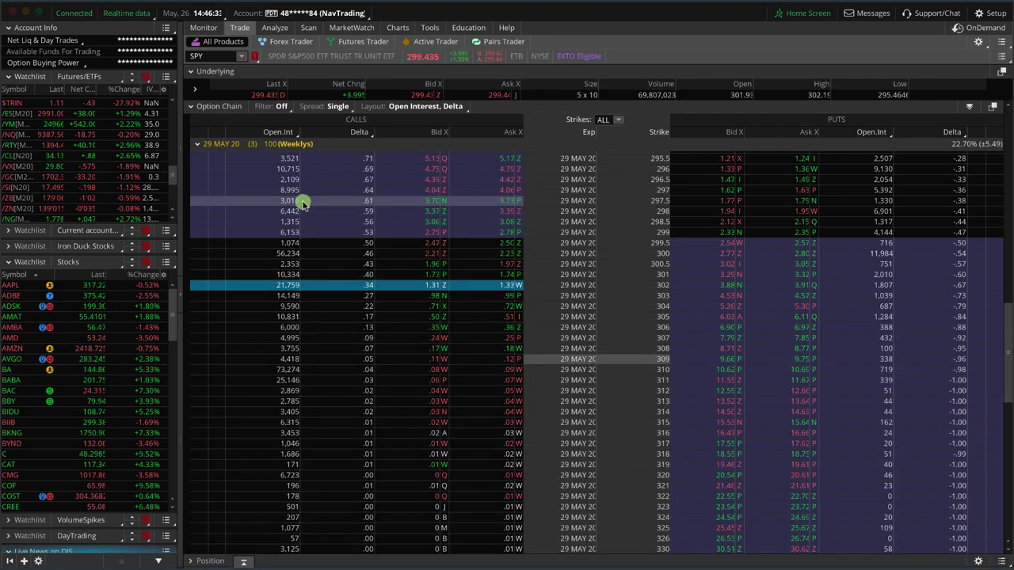
pyautogui.rightClick(426, 288)
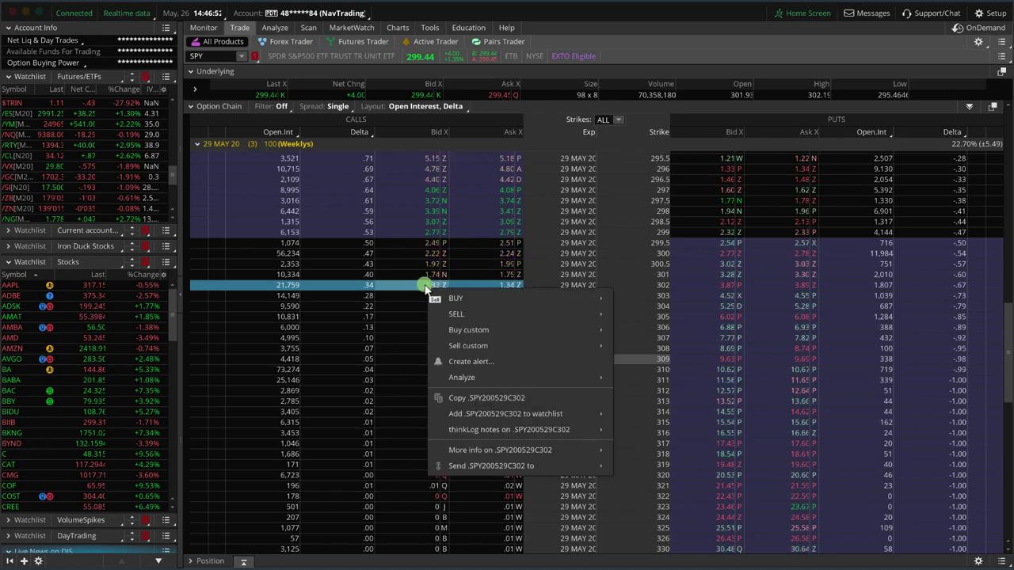
pyautogui.moveTo(537, 296)
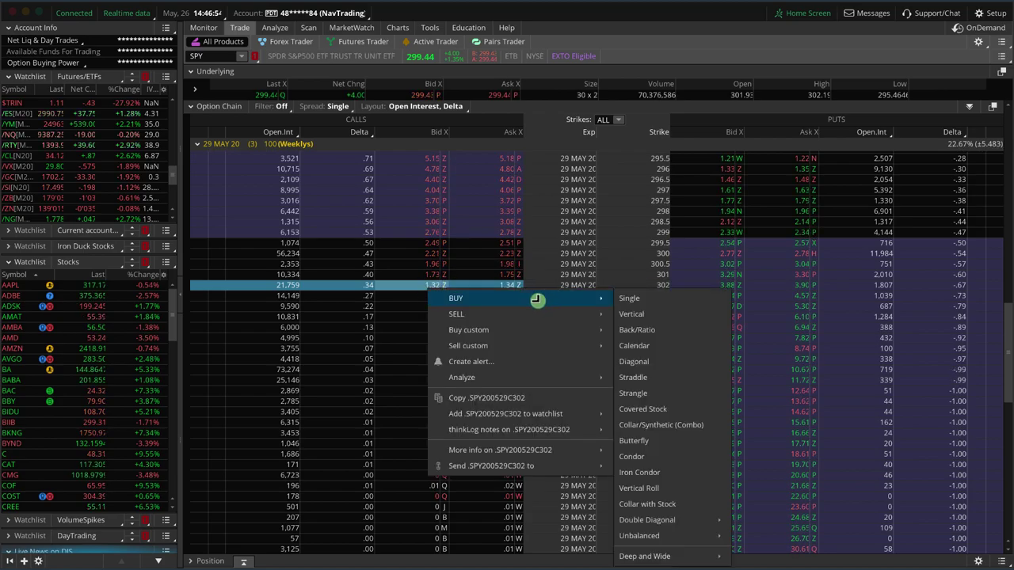
pyautogui.moveTo(683, 523)
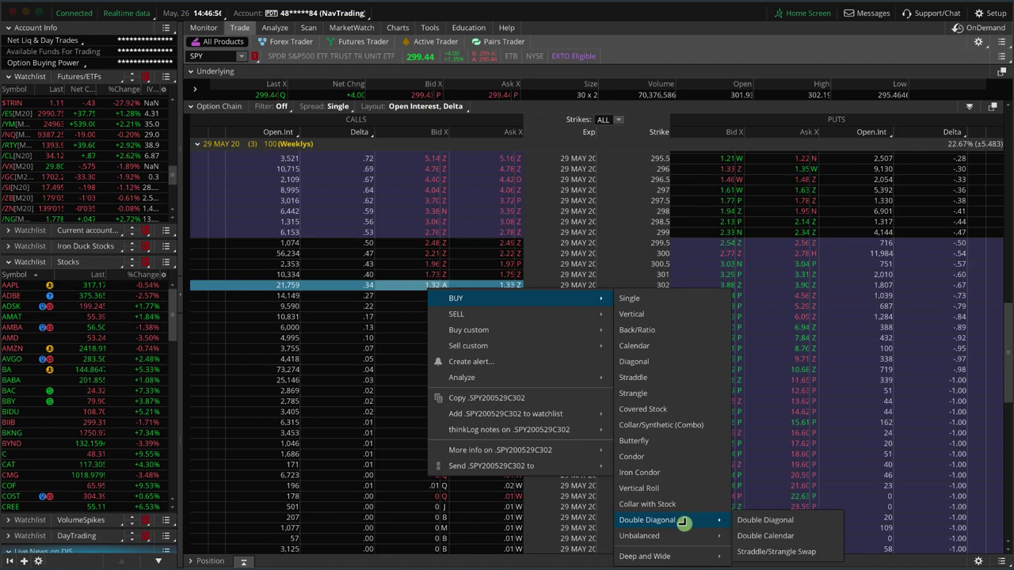
pyautogui.click(763, 521)
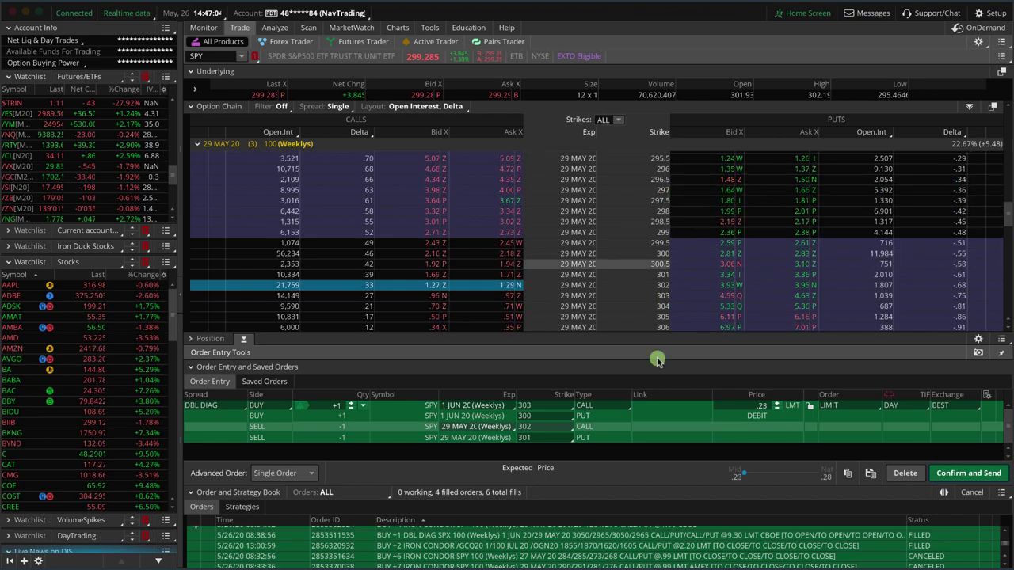
# - Set the short put leg to 297 and show the 1 JUN 20 strikes instead of 29 MAY 20
pyautogui.click(549, 441)
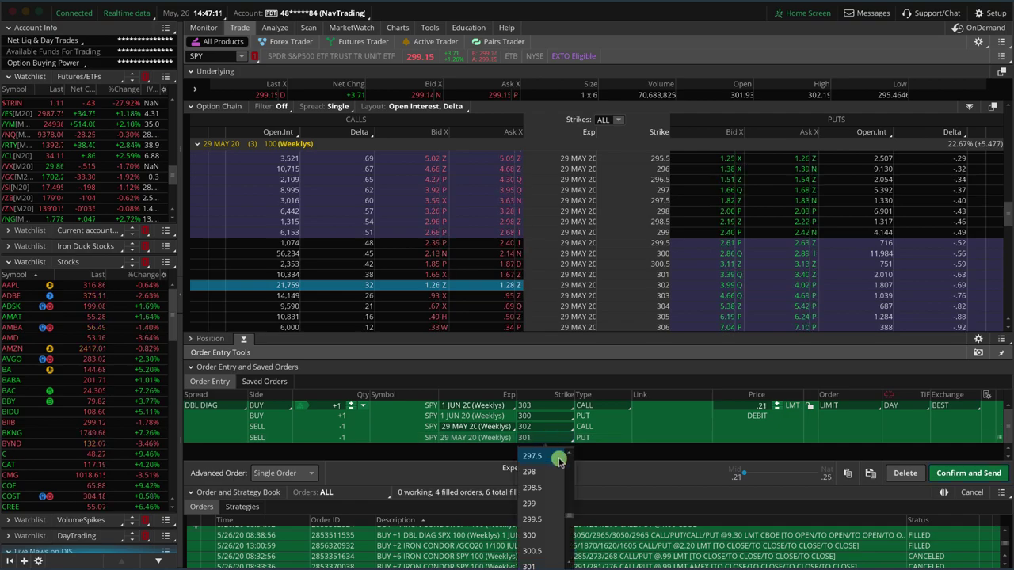
pyautogui.click(547, 456)
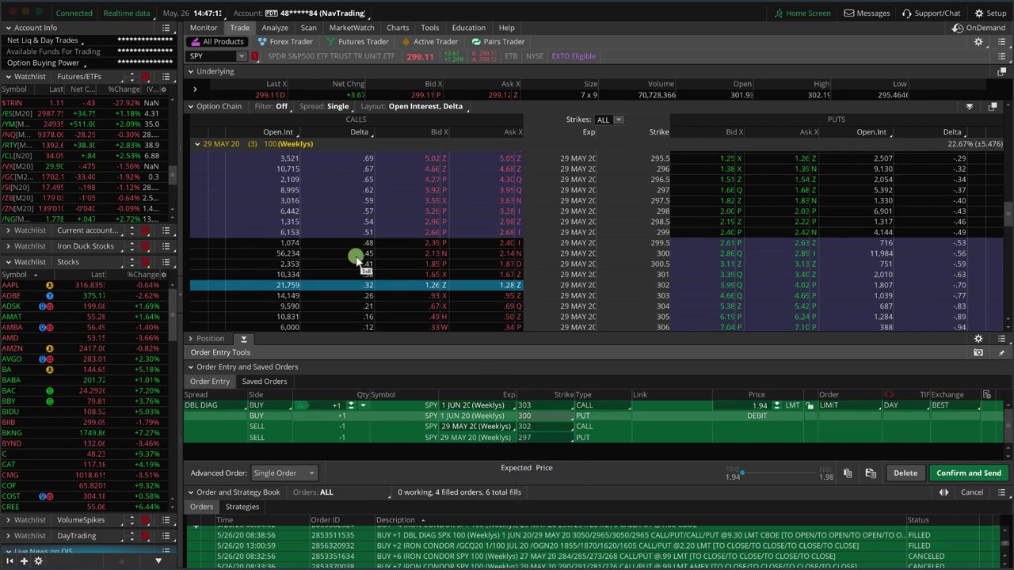
pyautogui.click(196, 144)
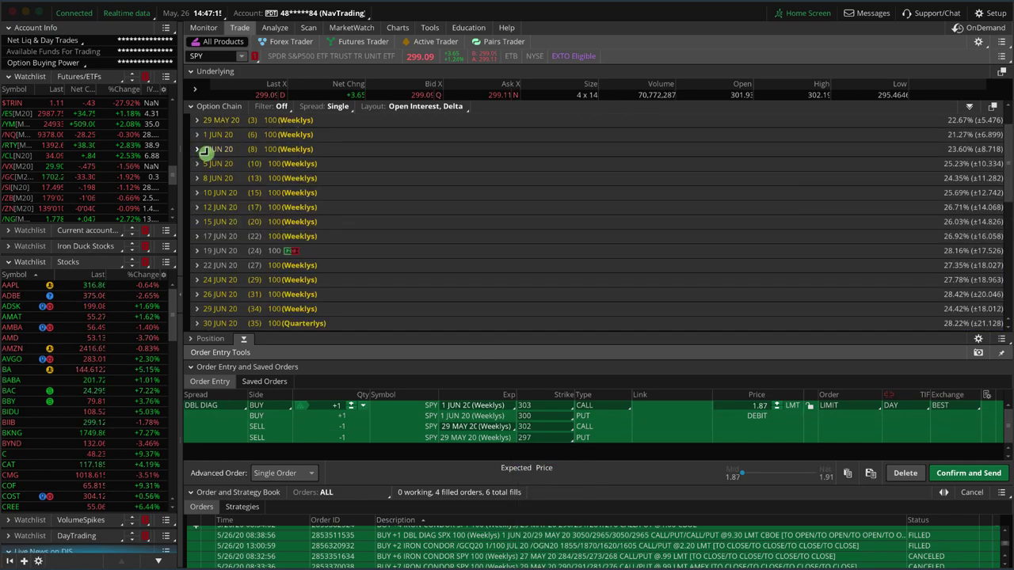
pyautogui.click(198, 136)
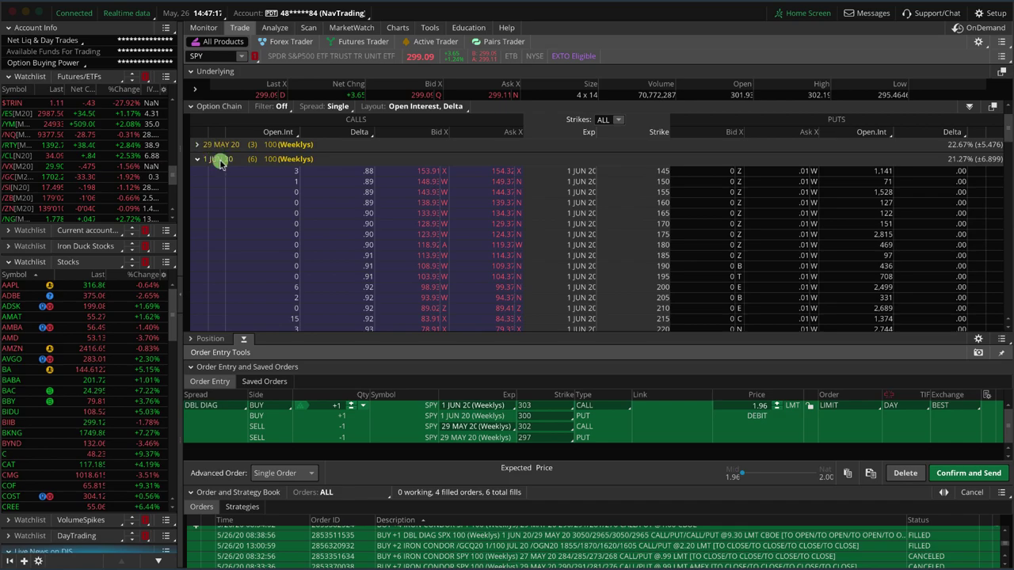
pyautogui.scroll(-5, 436, 255)
pyautogui.scroll(-10, 438, 257)
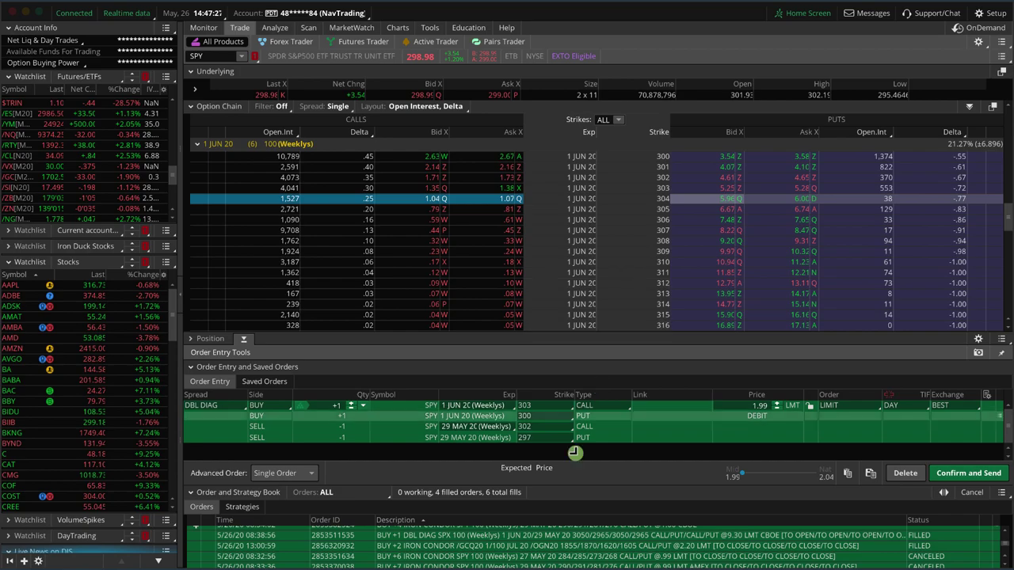
# - Set the third leg's strike to 306 and the second leg's strike to 290
pyautogui.click(540, 428)
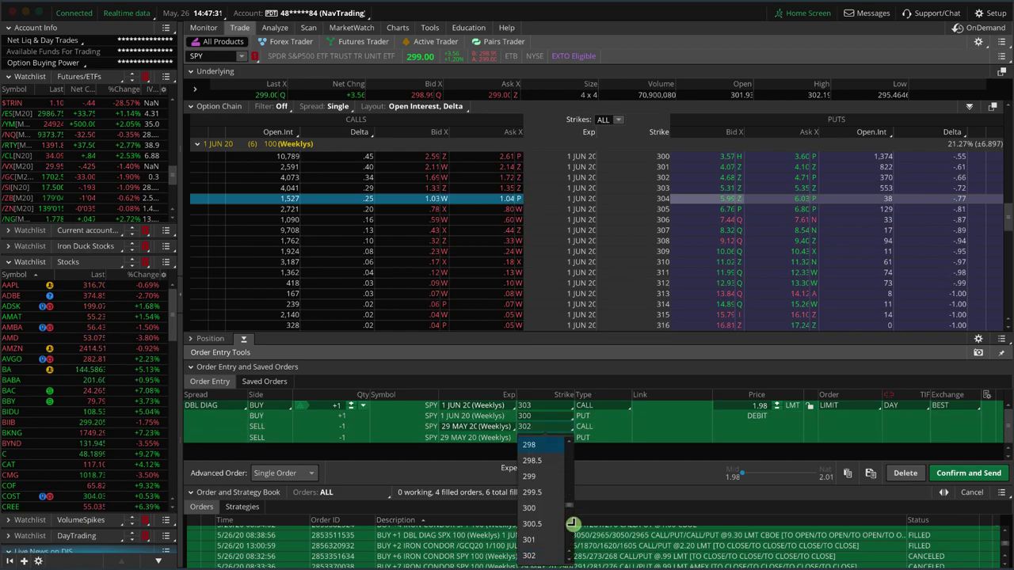
pyautogui.click(546, 508)
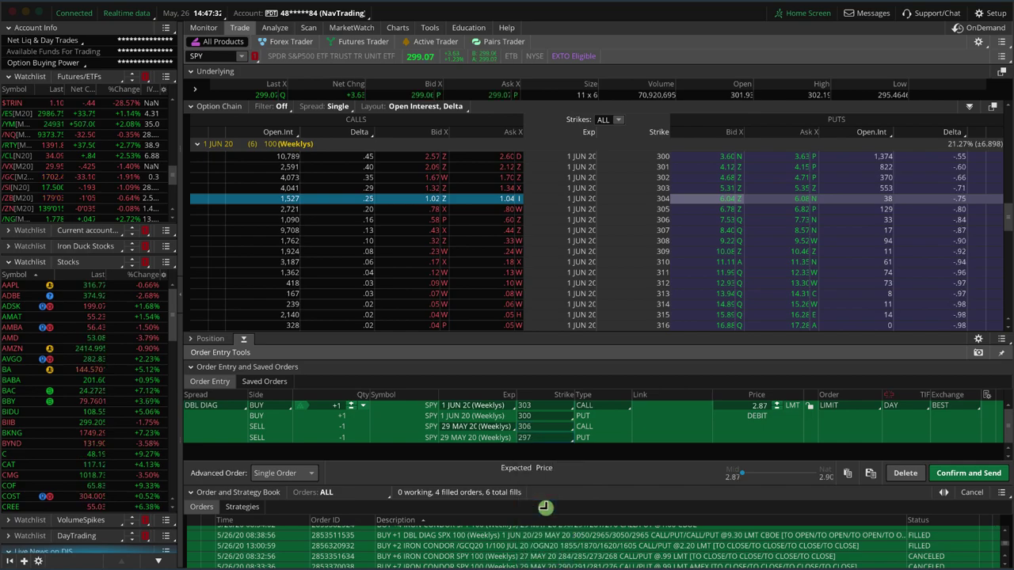
pyautogui.scroll(4, 832, 194)
pyautogui.scroll(1, 840, 218)
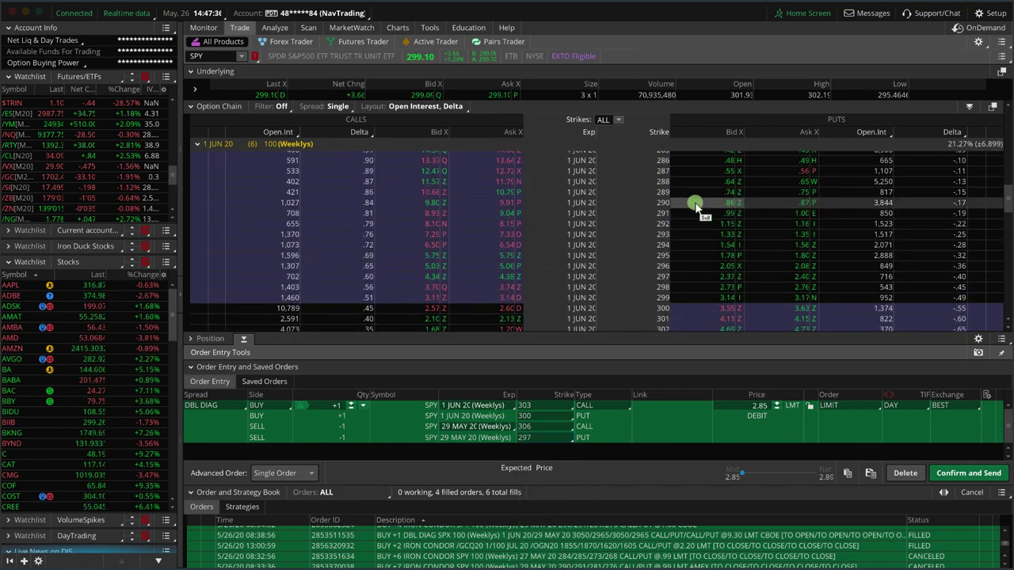
pyautogui.click(560, 420)
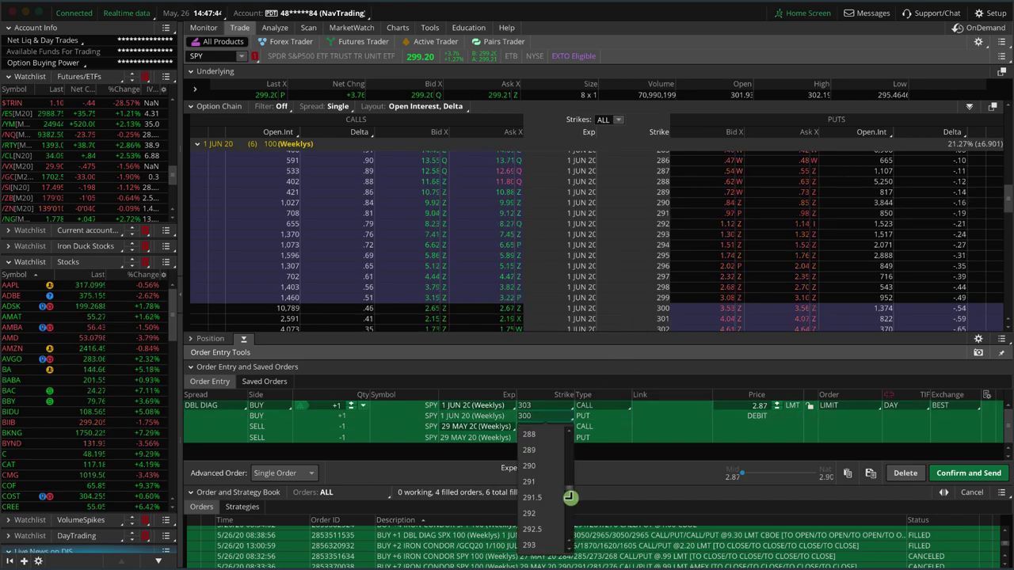
pyautogui.click(537, 468)
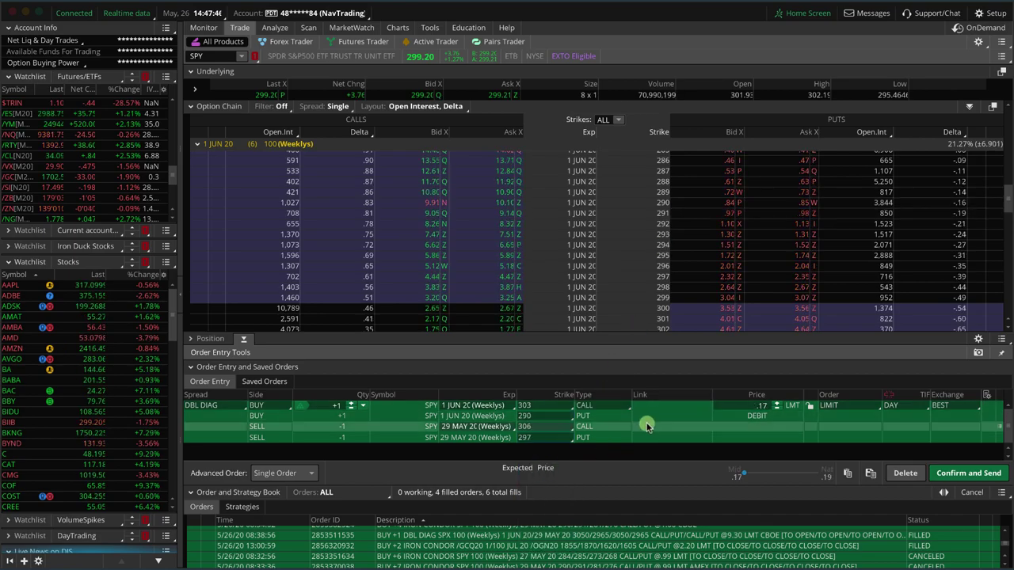
pyautogui.rightClick(658, 420)
# - Add the order to Risk Profile and compare curves, leaving only the 303/290/306/297 spread plotted
pyautogui.click(687, 530)
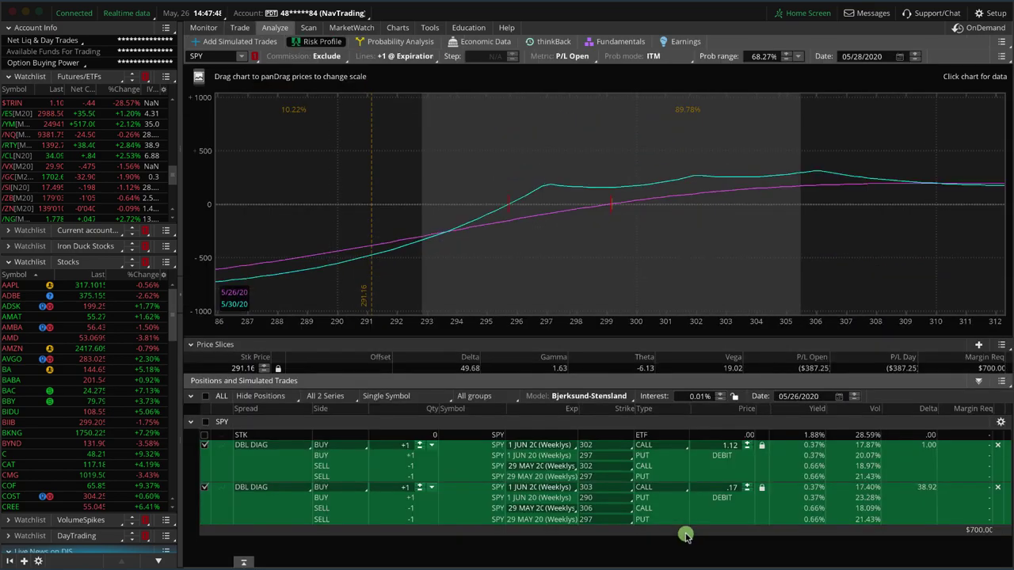
pyautogui.click(202, 489)
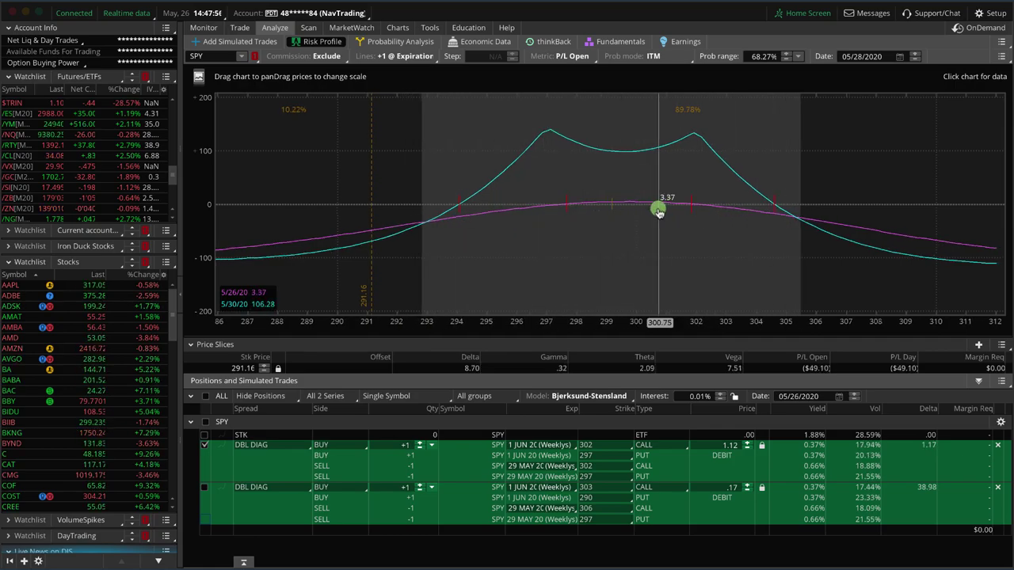
pyautogui.click(205, 446)
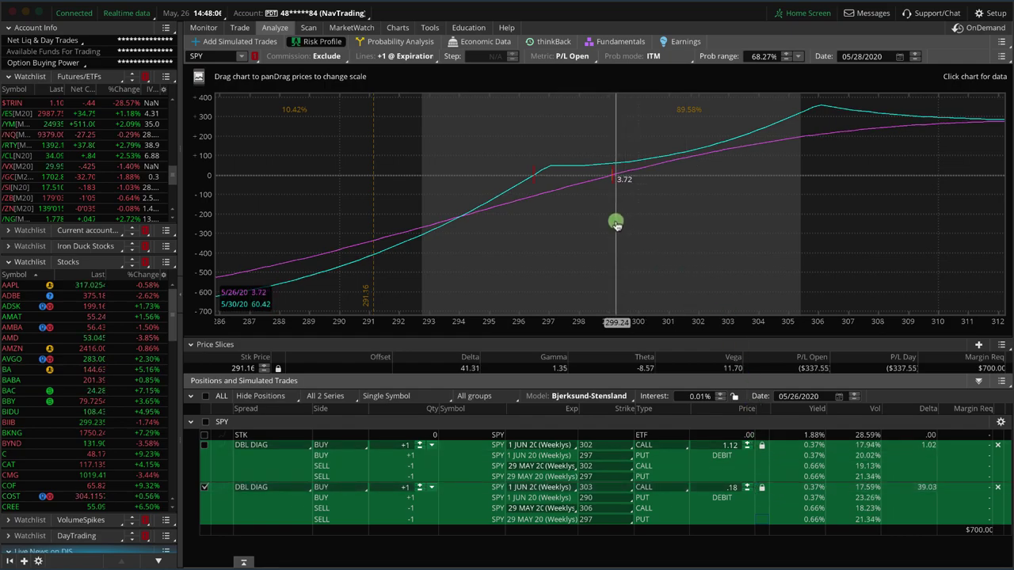
pyautogui.moveTo(613, 212)
pyautogui.mouseDown()
pyautogui.moveTo(792, 190)
pyautogui.moveTo(845, 165)
pyautogui.moveTo(858, 166)
pyautogui.moveTo(856, 195)
pyautogui.mouseUp()
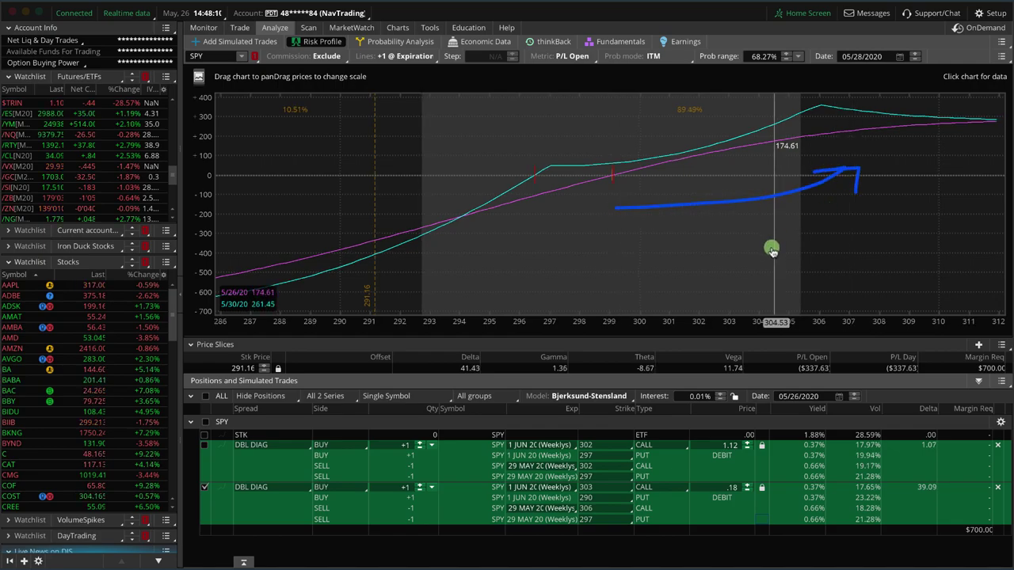
pyautogui.moveTo(598, 213); pyautogui.dragTo(453, 204)
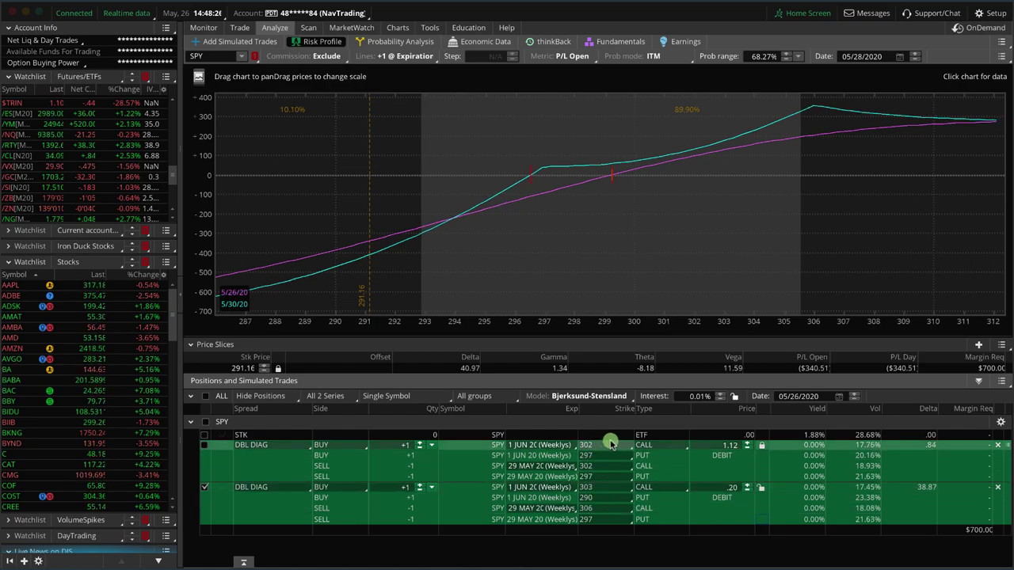
pyautogui.moveTo(613, 442)
pyautogui.mouseDown()
pyautogui.moveTo(584, 437)
pyautogui.moveTo(560, 469)
pyautogui.mouseUp()
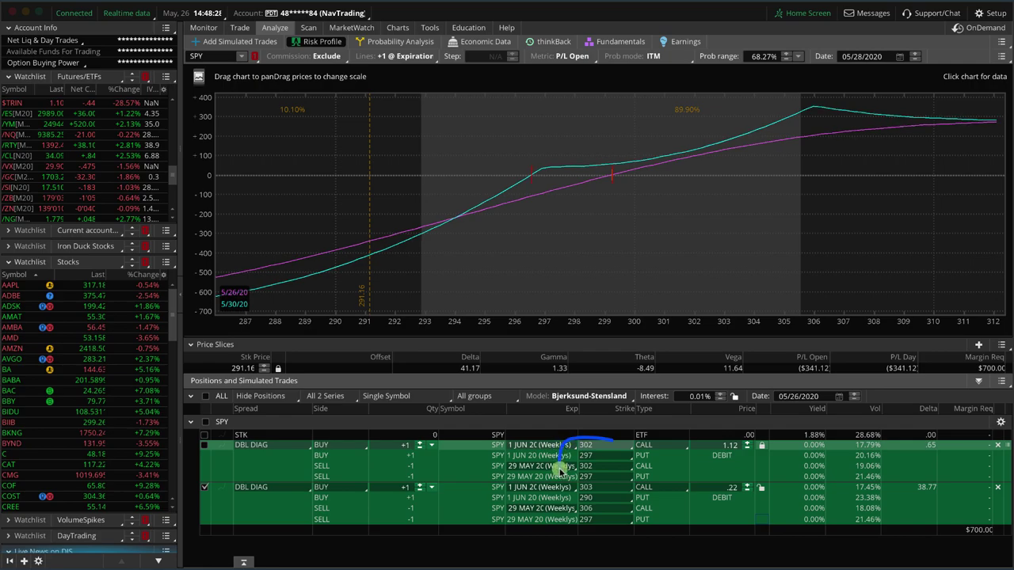
pyautogui.moveTo(644, 474); pyautogui.dragTo(596, 442)
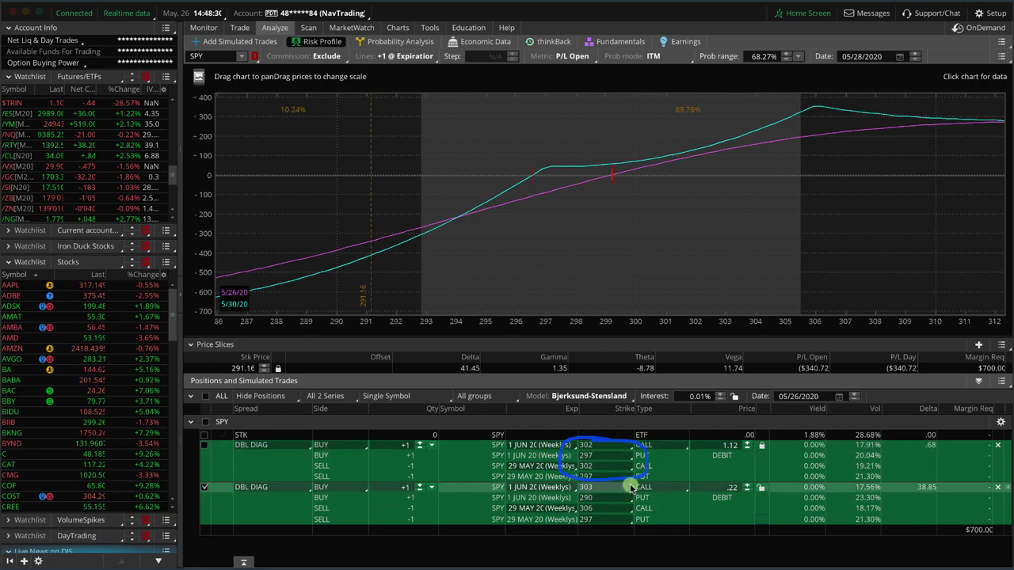
pyautogui.moveTo(602, 483)
pyautogui.mouseDown()
pyautogui.moveTo(566, 505)
pyautogui.moveTo(634, 499)
pyautogui.moveTo(575, 484)
pyautogui.moveTo(578, 494)
pyautogui.mouseUp()
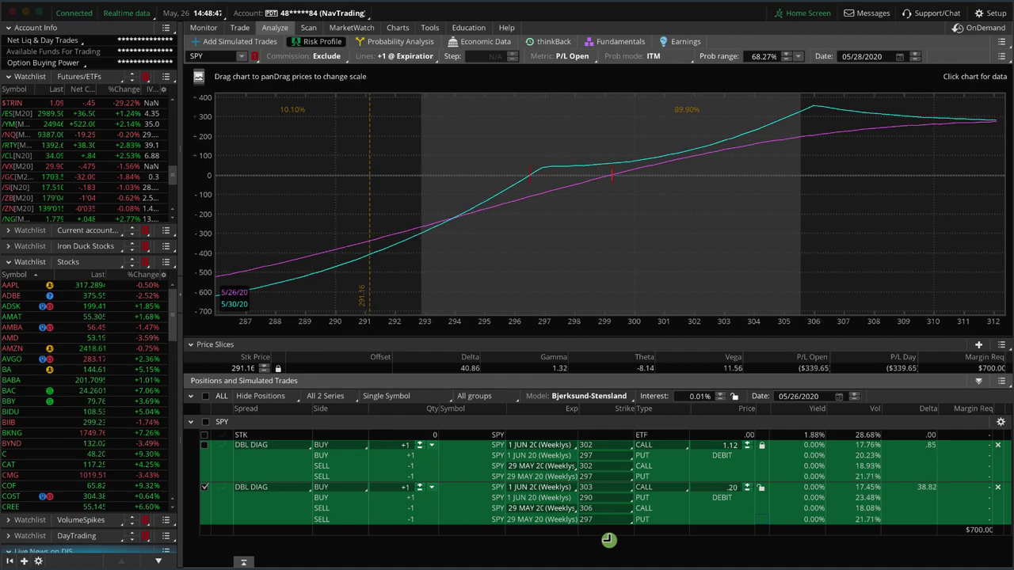
# - Show the /ES S&P 500 futures daily chart with IV Rank 4 and IV Percentile 68
pyautogui.click(398, 28)
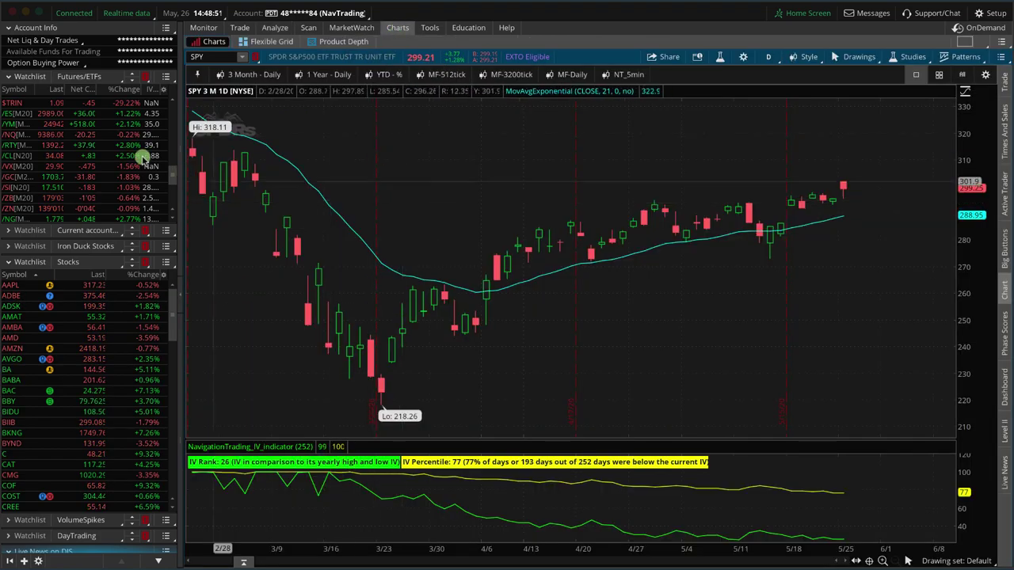
pyautogui.click(25, 116)
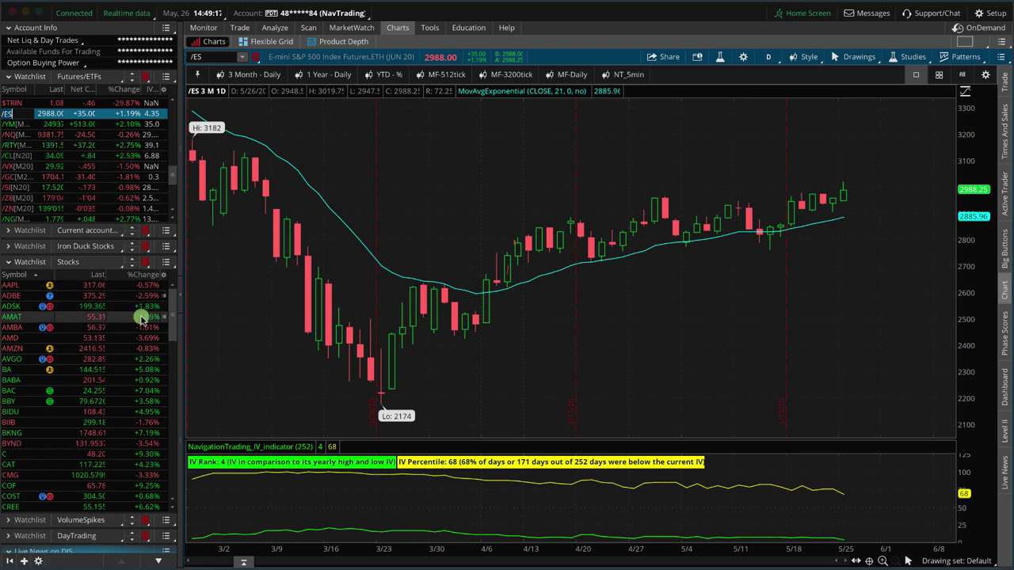
pyautogui.click(135, 393)
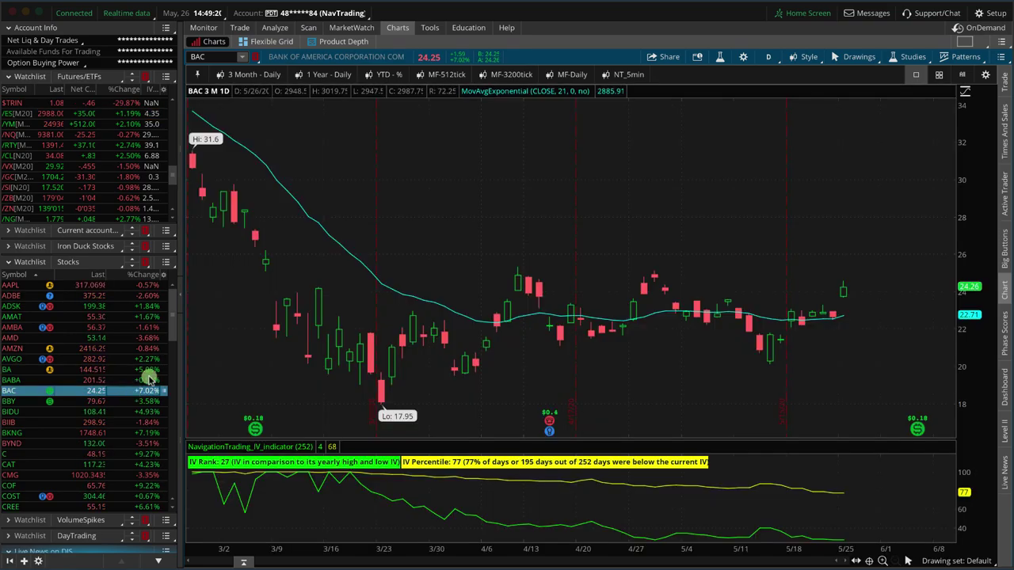
pyautogui.click(145, 457)
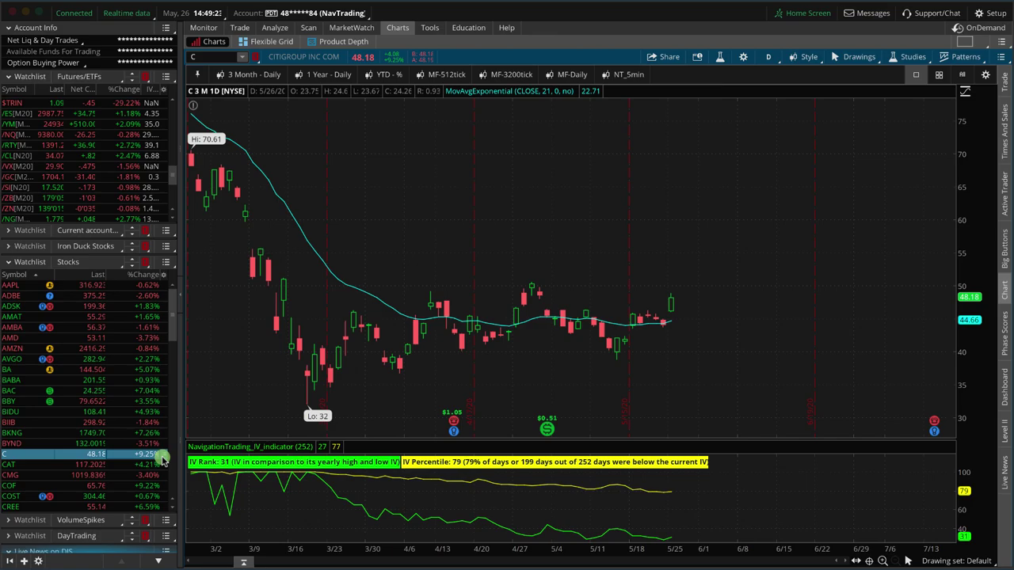
pyautogui.click(135, 485)
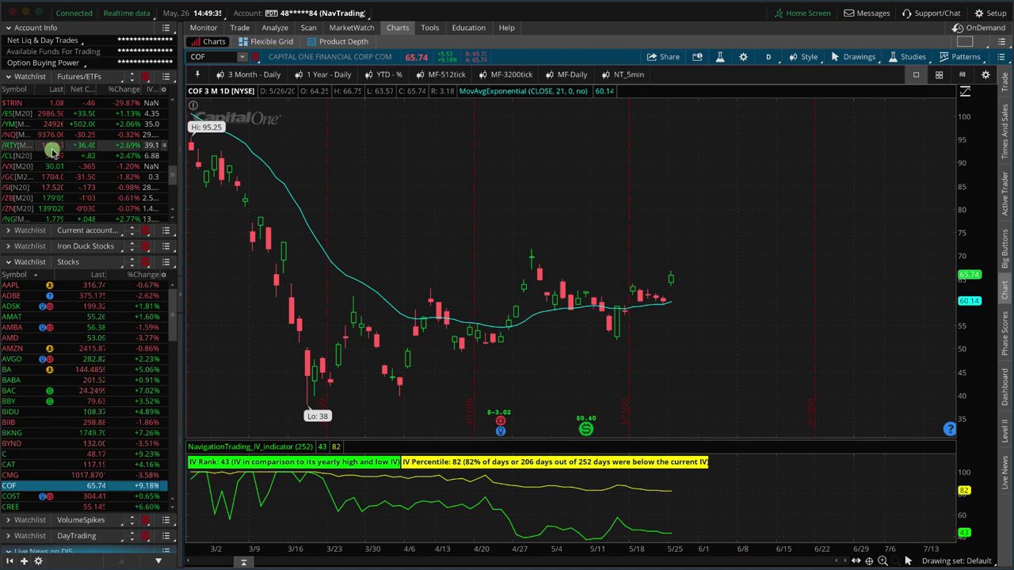
pyautogui.moveTo(121, 153)
pyautogui.mouseDown()
pyautogui.moveTo(144, 153)
pyautogui.moveTo(140, 135)
pyautogui.mouseUp()
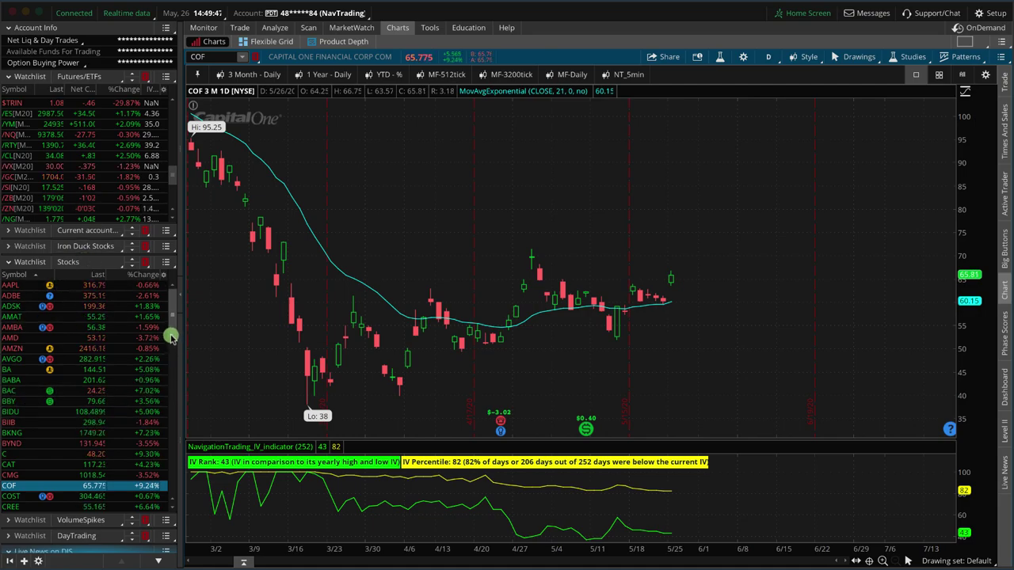
pyautogui.scroll(-4, 171, 337)
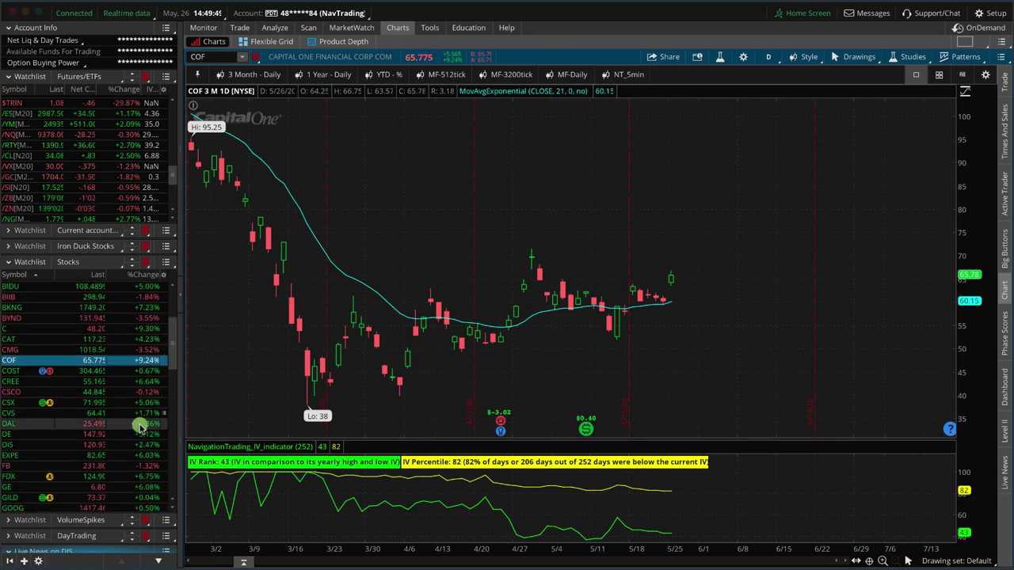
pyautogui.click(140, 425)
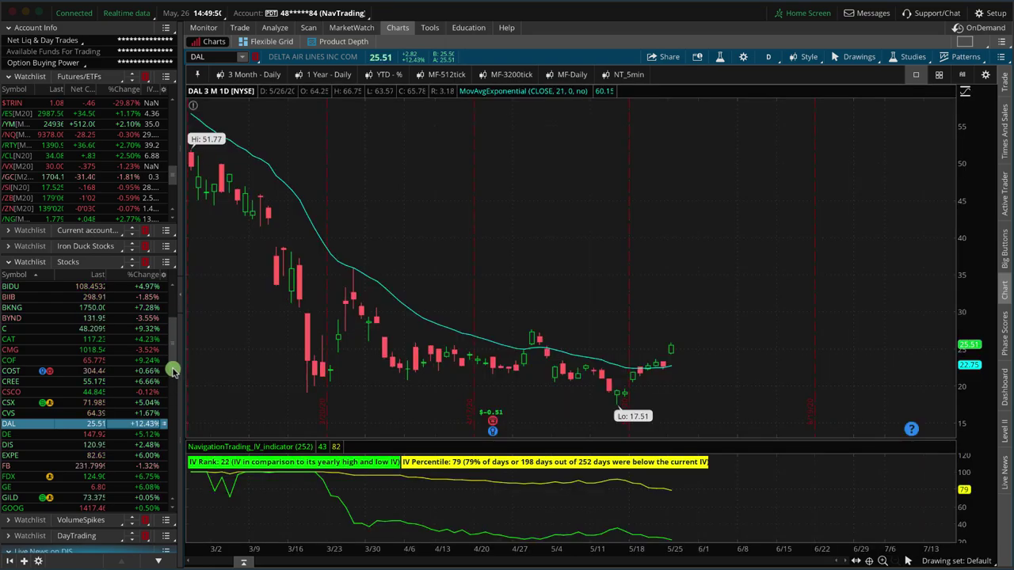
pyautogui.scroll(-2, 171, 360)
pyautogui.click(139, 396)
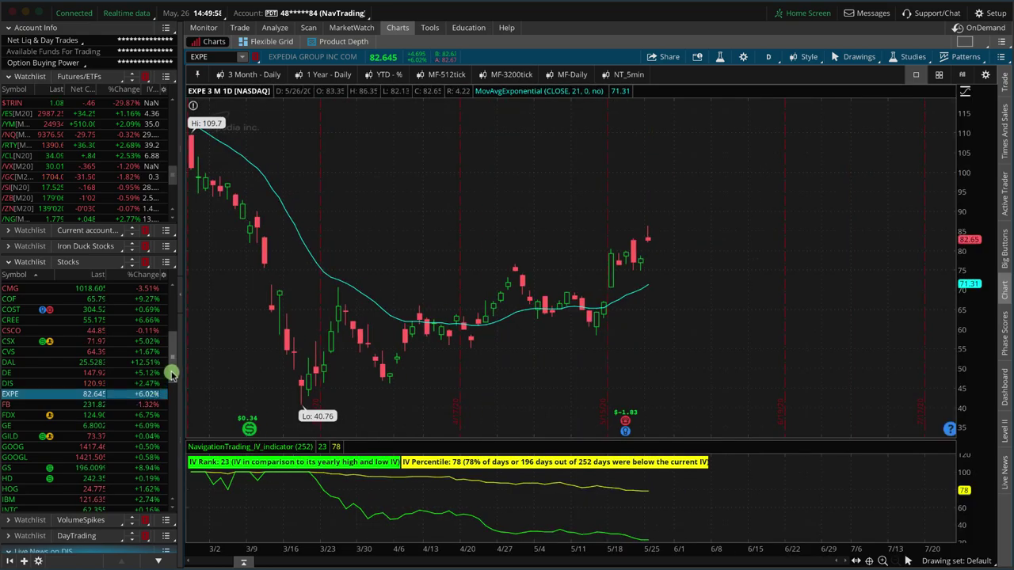
pyautogui.moveTo(171, 372); pyautogui.dragTo(171, 324)
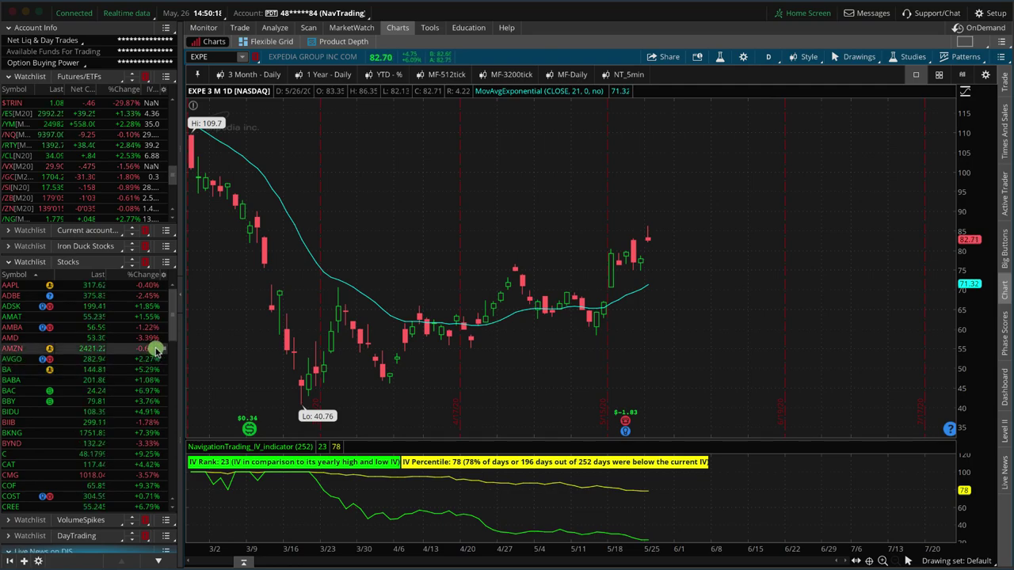
pyautogui.scroll(-2, 172, 343)
pyautogui.moveTo(172, 343); pyautogui.dragTo(166, 300)
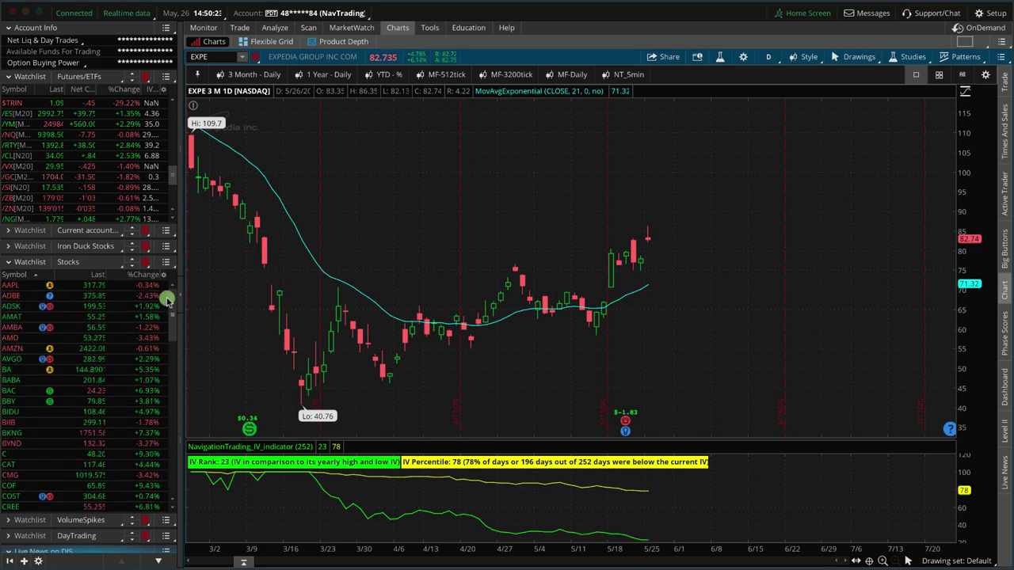
pyautogui.click(69, 115)
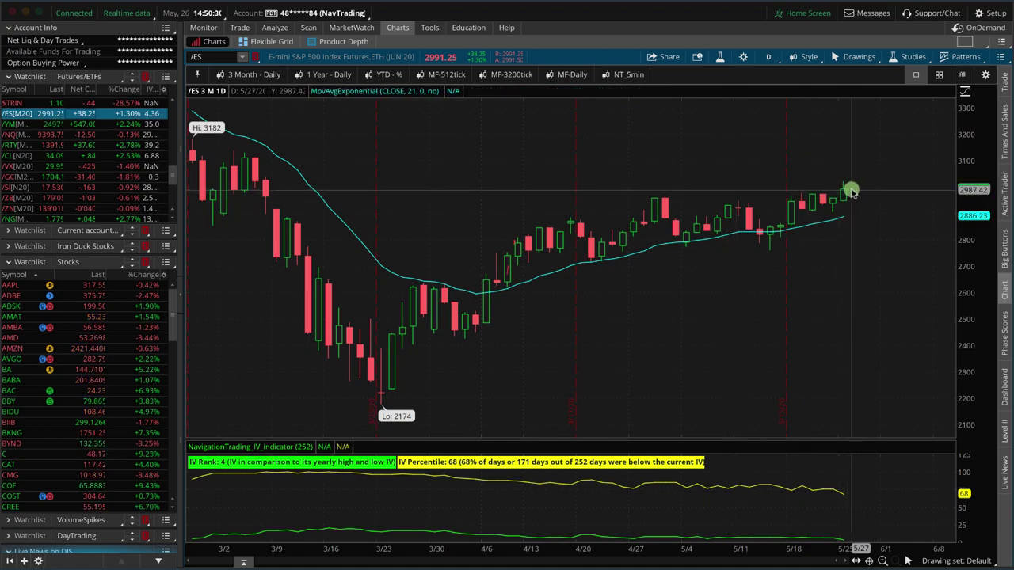
# - Chart /NQ Nasdaq 100 futures, reading IV Rank 29 and IV Percentile 74
pyautogui.moveTo(850, 194); pyautogui.dragTo(866, 162)
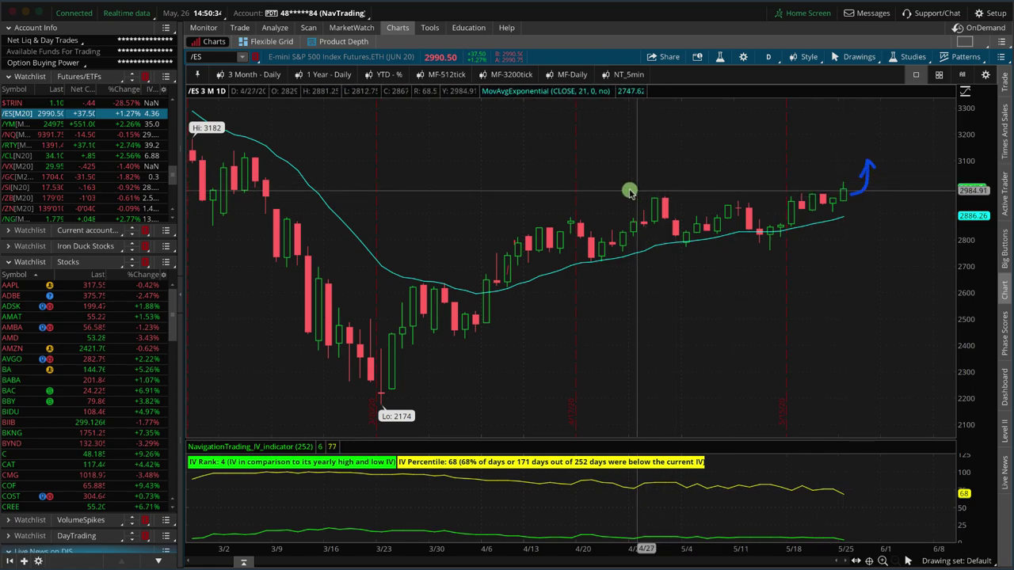
pyautogui.moveTo(596, 195)
pyautogui.mouseDown()
pyautogui.moveTo(875, 192)
pyautogui.moveTo(876, 213)
pyautogui.moveTo(604, 227)
pyautogui.mouseUp()
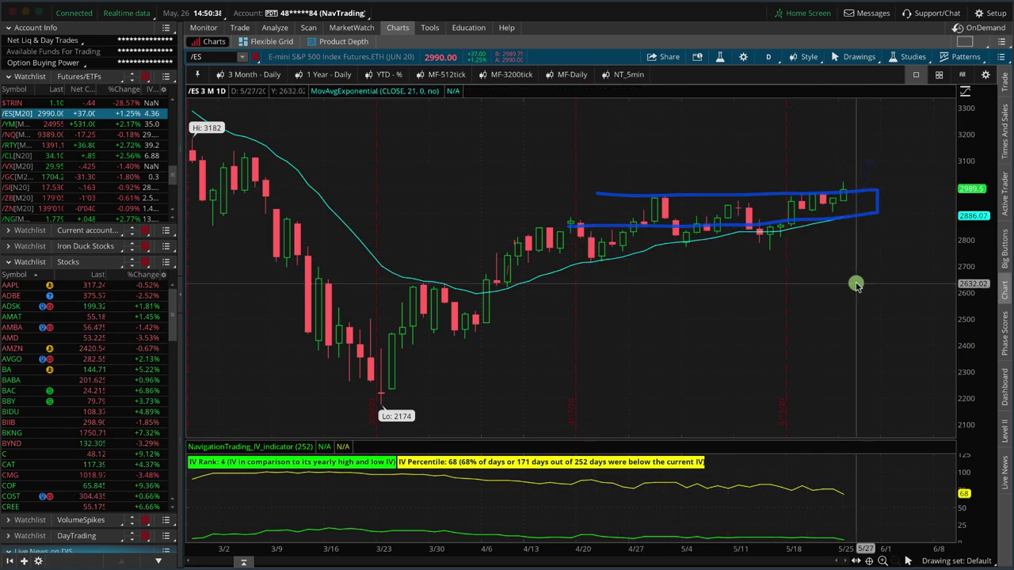
pyautogui.click(119, 136)
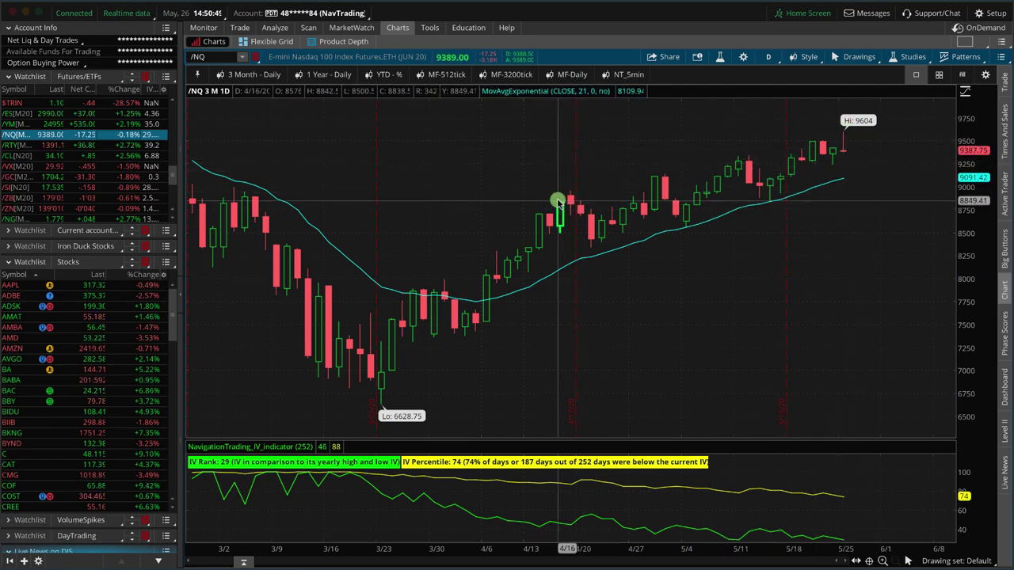
pyautogui.moveTo(541, 202)
pyautogui.mouseDown()
pyautogui.moveTo(641, 182)
pyautogui.moveTo(526, 204)
pyautogui.moveTo(730, 172)
pyautogui.moveTo(840, 134)
pyautogui.mouseUp()
pyautogui.moveTo(543, 267); pyautogui.dragTo(827, 197)
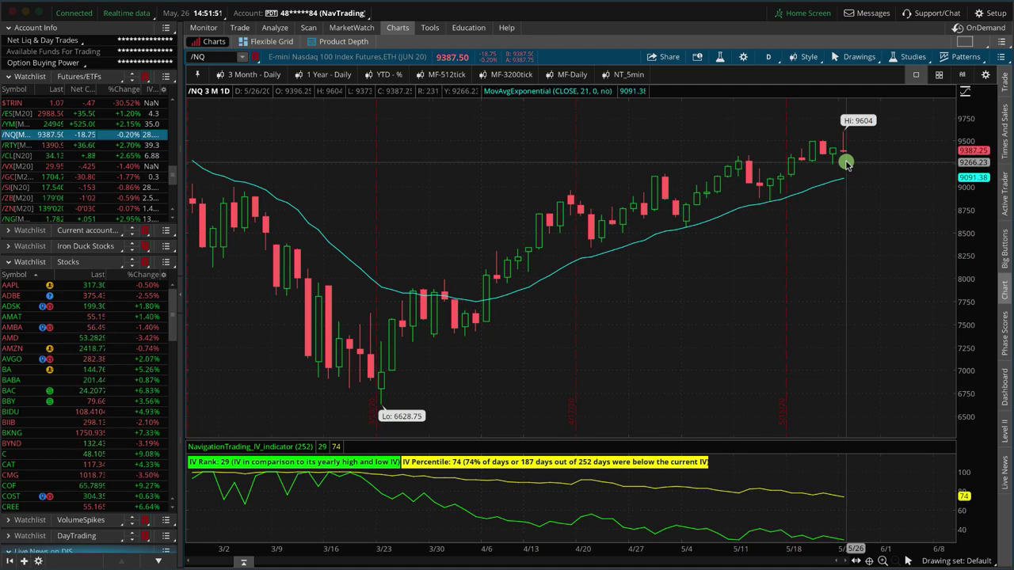
pyautogui.moveTo(854, 150)
pyautogui.mouseDown()
pyautogui.moveTo(865, 187)
pyautogui.moveTo(845, 297)
pyautogui.moveTo(912, 298)
pyautogui.mouseUp()
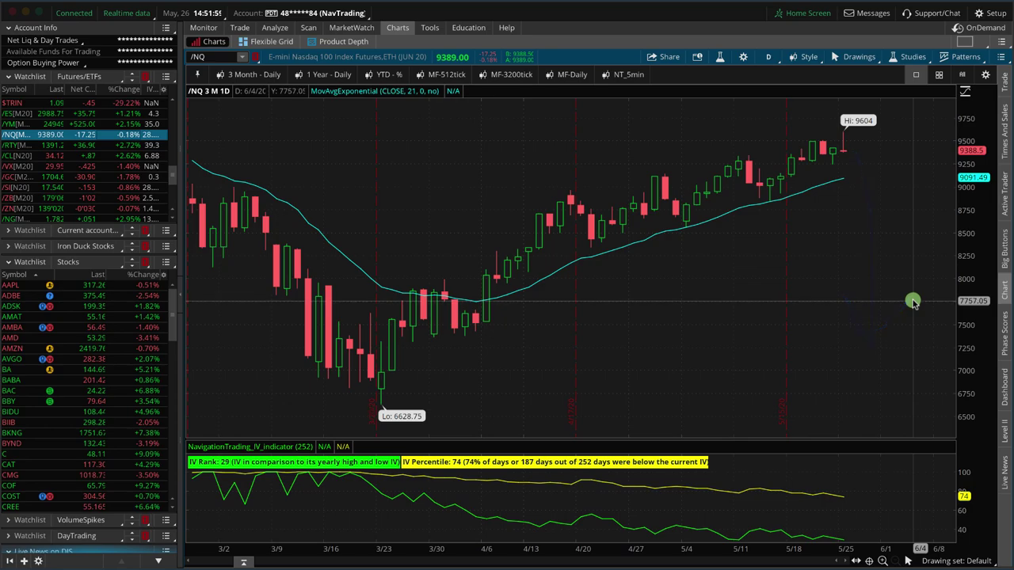
pyautogui.moveTo(851, 153); pyautogui.dragTo(853, 285)
pyautogui.moveTo(835, 252); pyautogui.dragTo(884, 275)
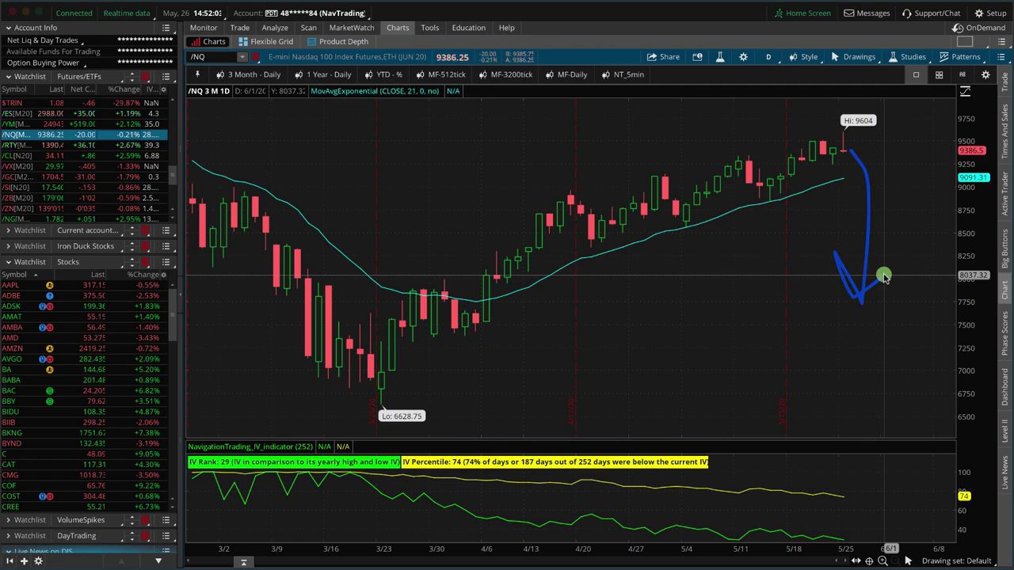